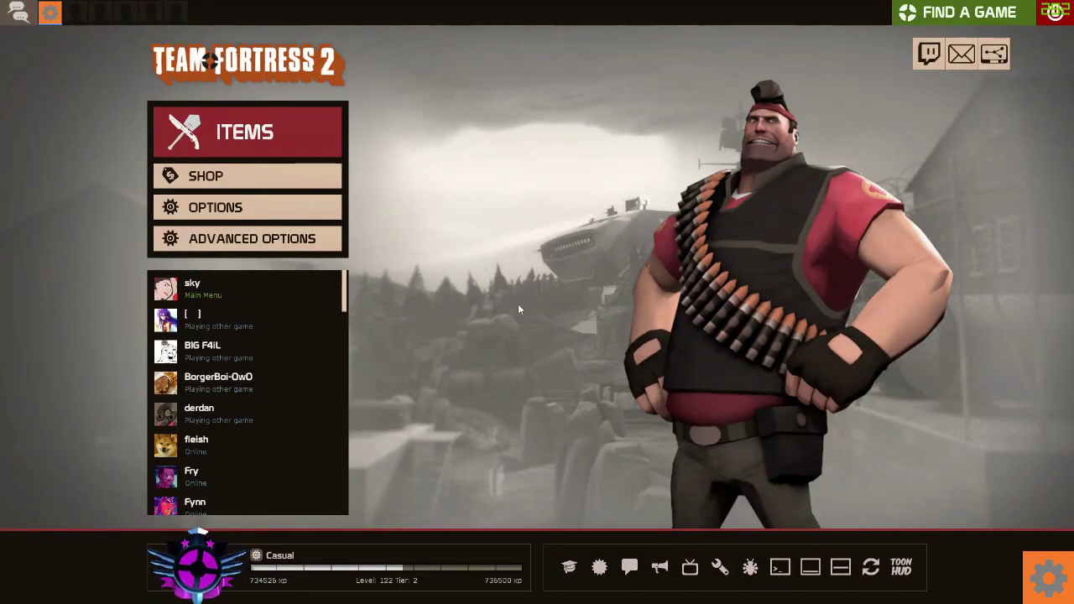
# Step: Browse the item backpack from page 10 through page 20 and the last pages, and return to the main menu
pyautogui.click(249, 140)
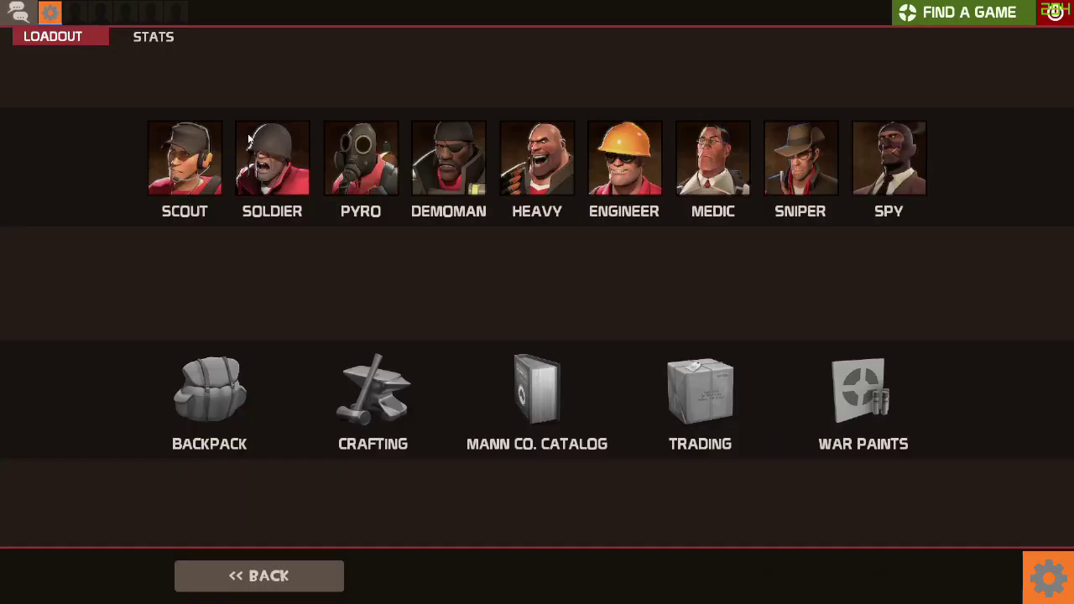
pyautogui.click(201, 393)
pyautogui.click(522, 475)
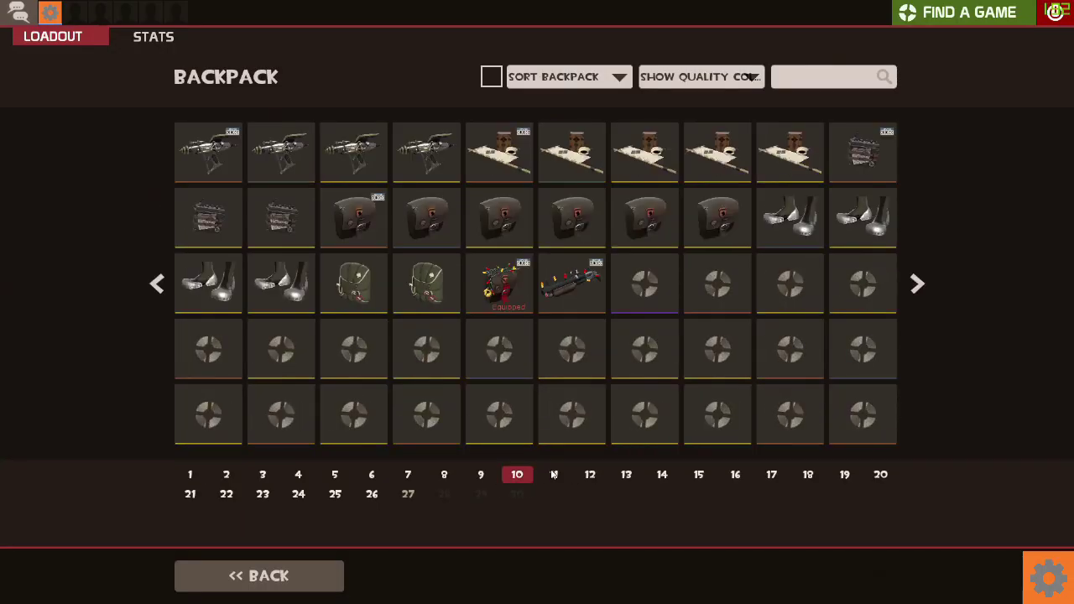
pyautogui.click(553, 475)
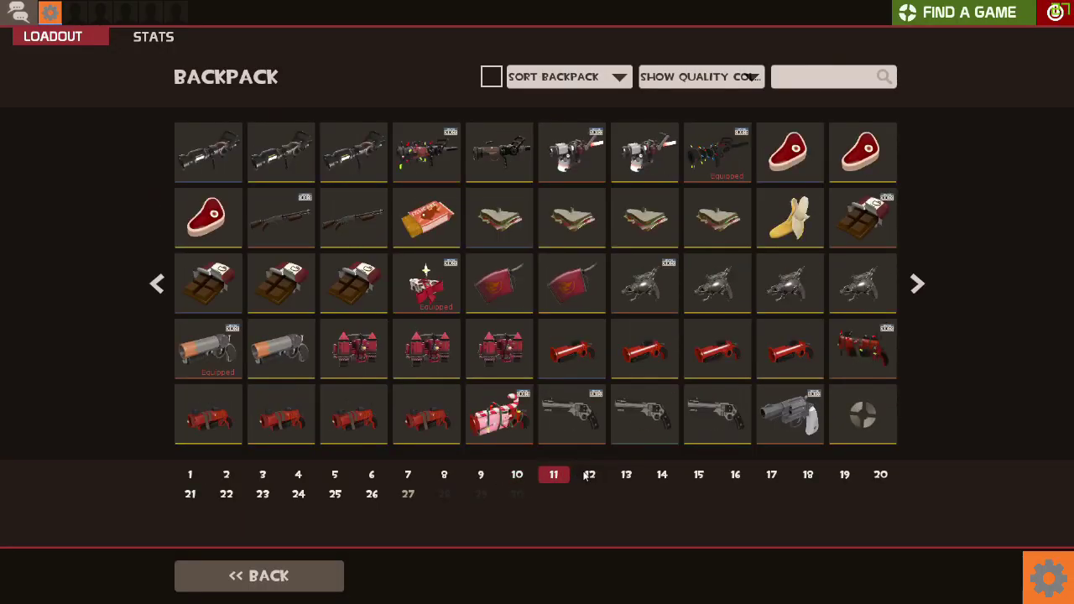
pyautogui.click(588, 475)
pyautogui.click(626, 475)
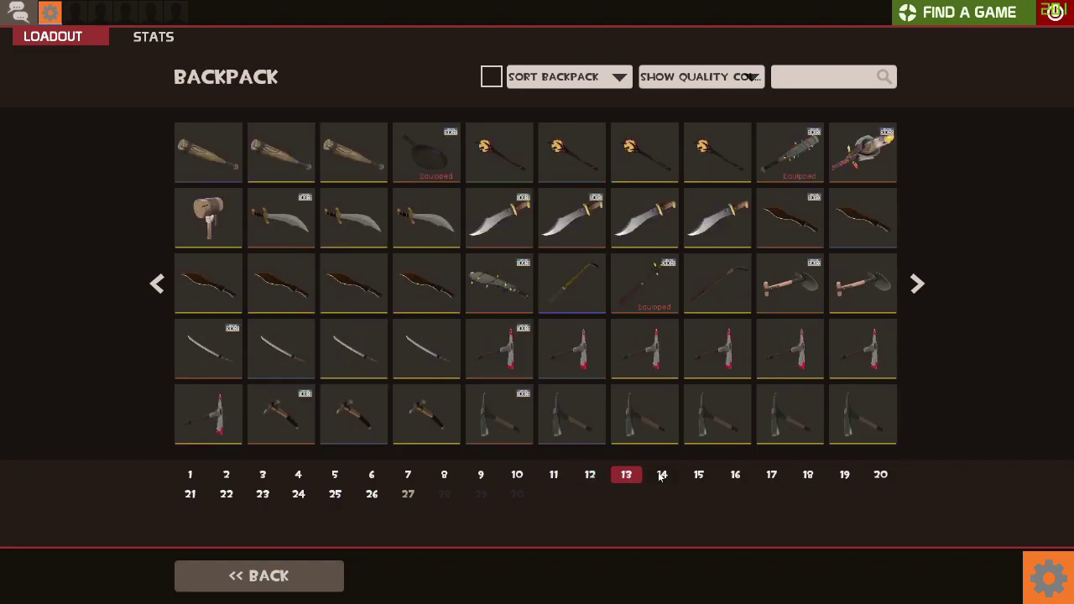
pyautogui.click(659, 476)
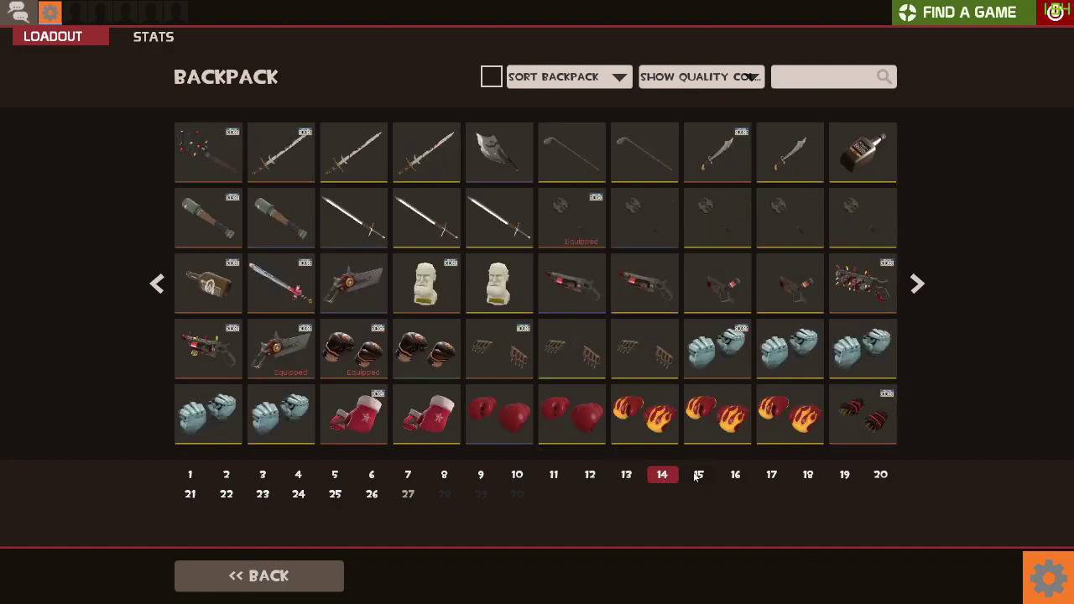
pyautogui.click(699, 476)
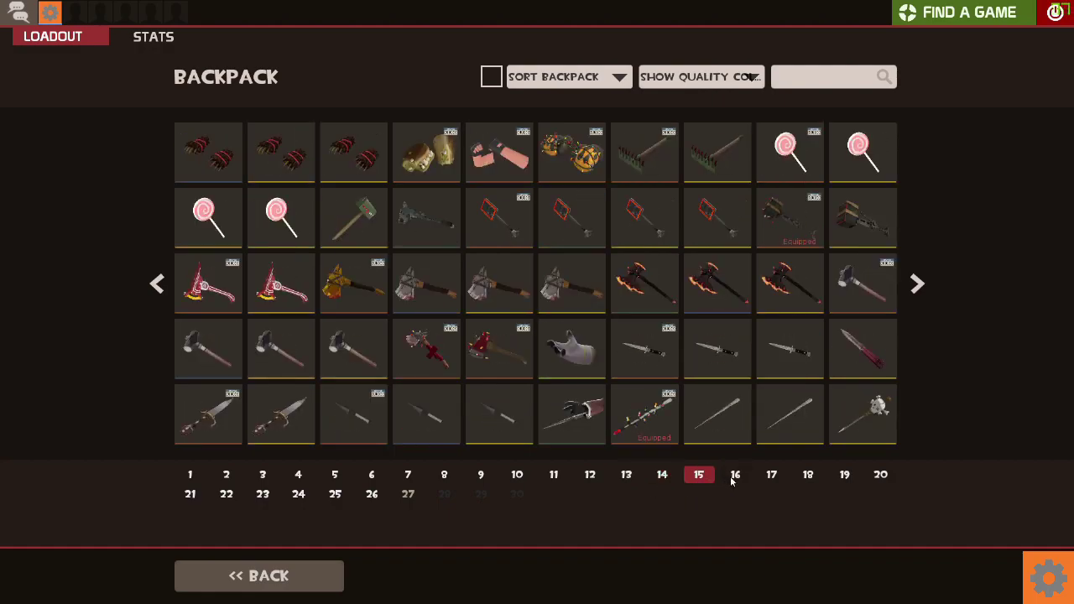
pyautogui.click(731, 477)
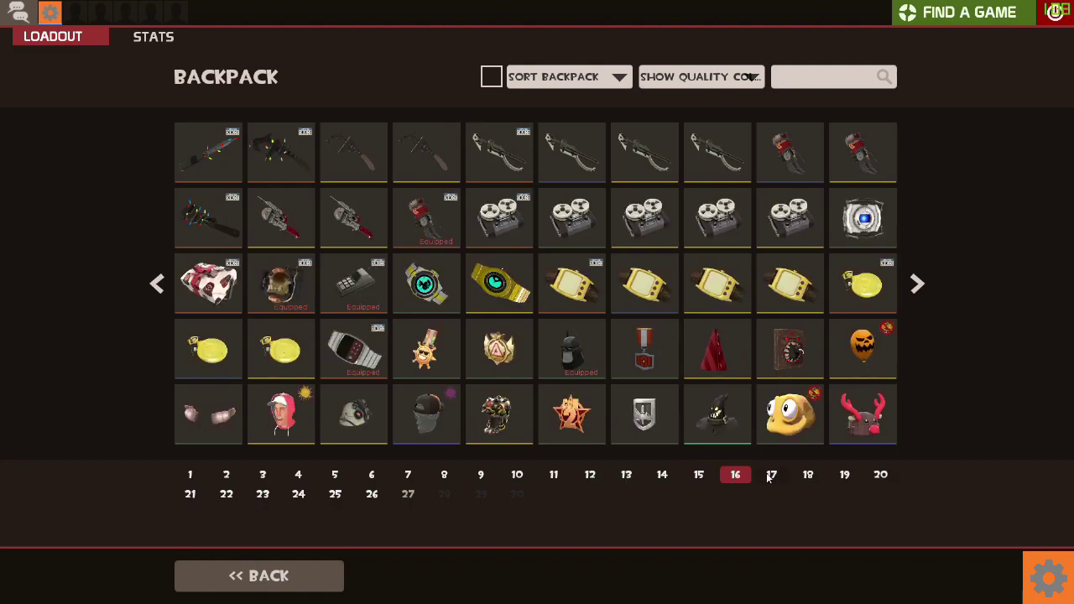
pyautogui.click(770, 476)
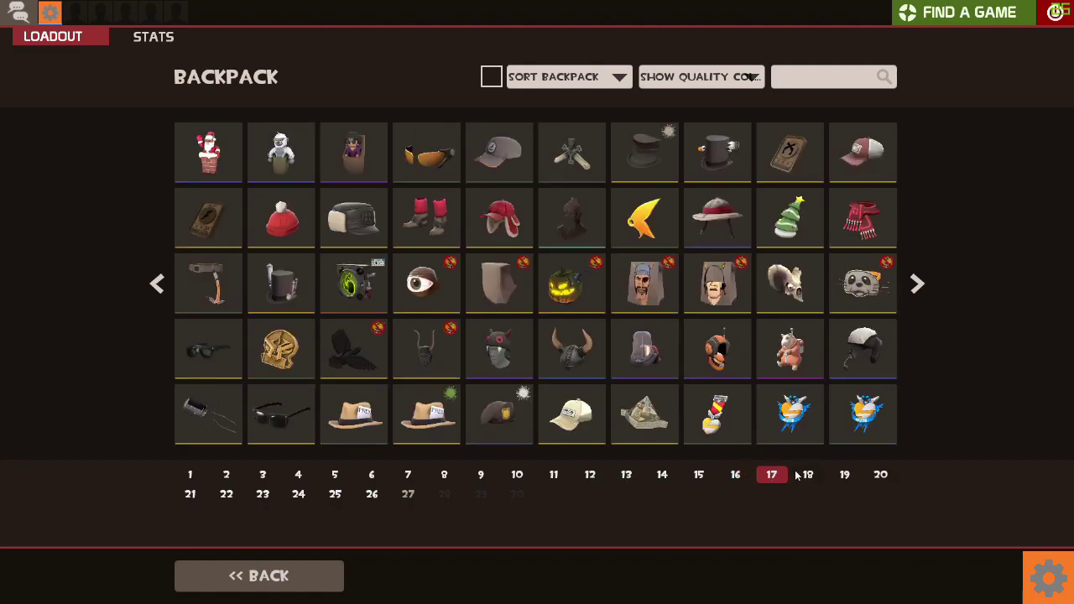
pyautogui.click(808, 476)
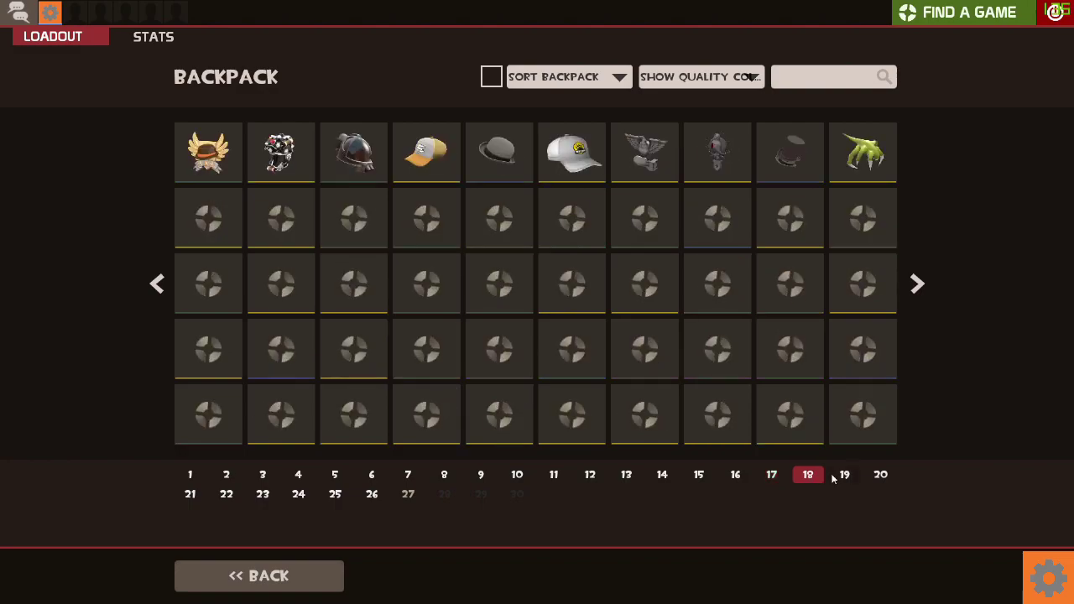
pyautogui.click(842, 476)
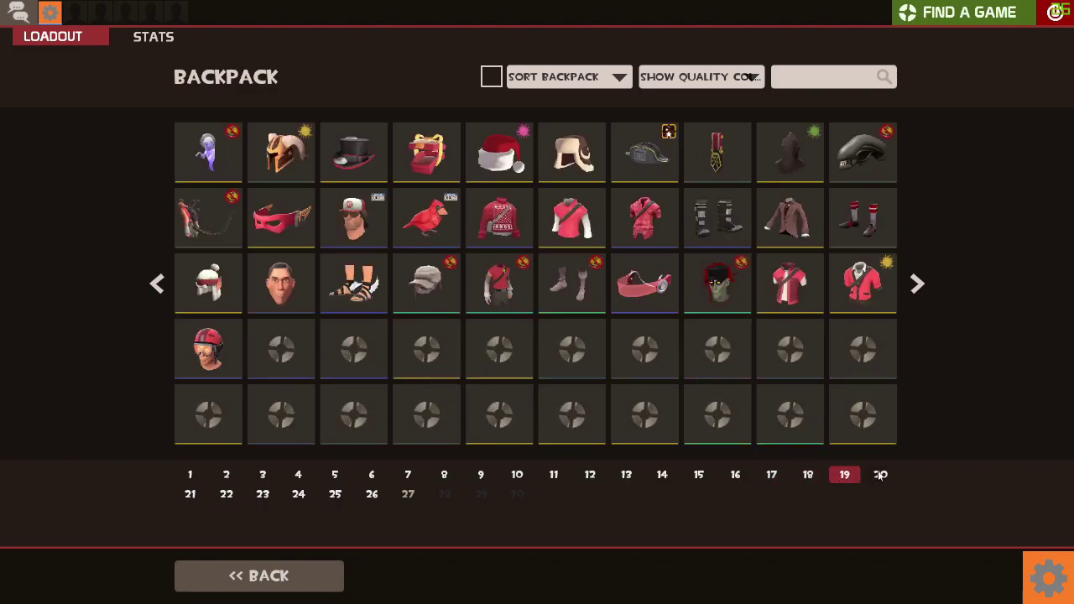
pyautogui.click(879, 475)
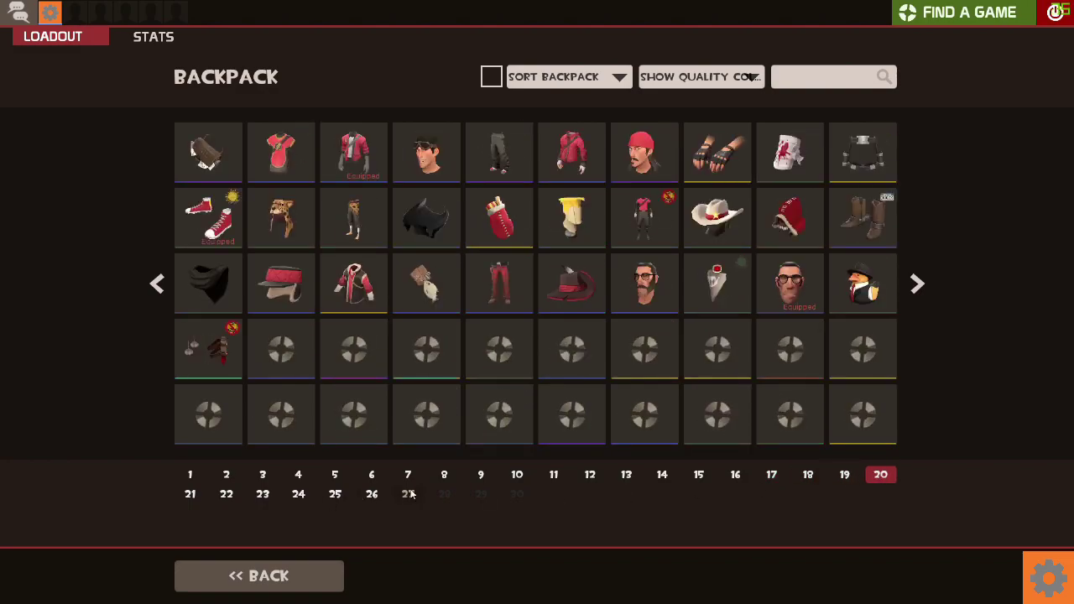
pyautogui.click(374, 495)
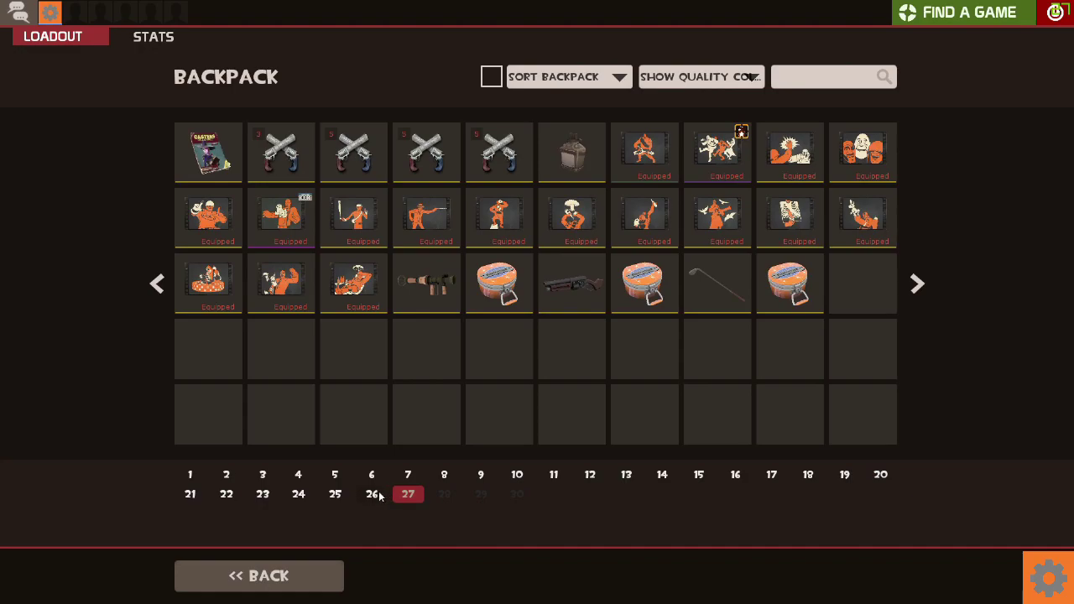
pyautogui.click(316, 577)
pyautogui.click(320, 574)
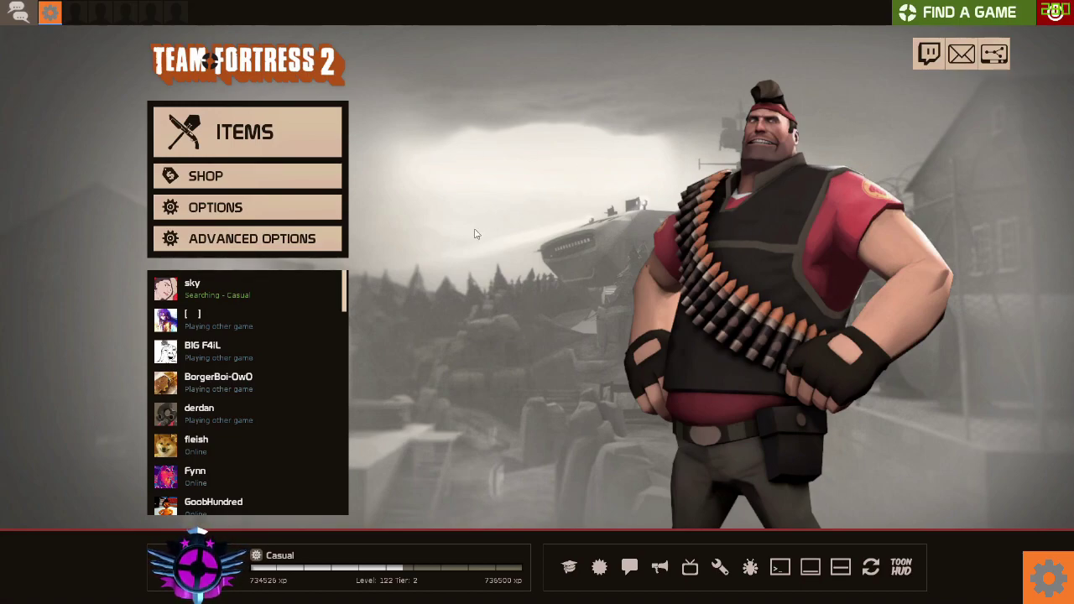
# Step: Check the developer console setting in the advanced keyboard options and accept the options
pyautogui.click(280, 212)
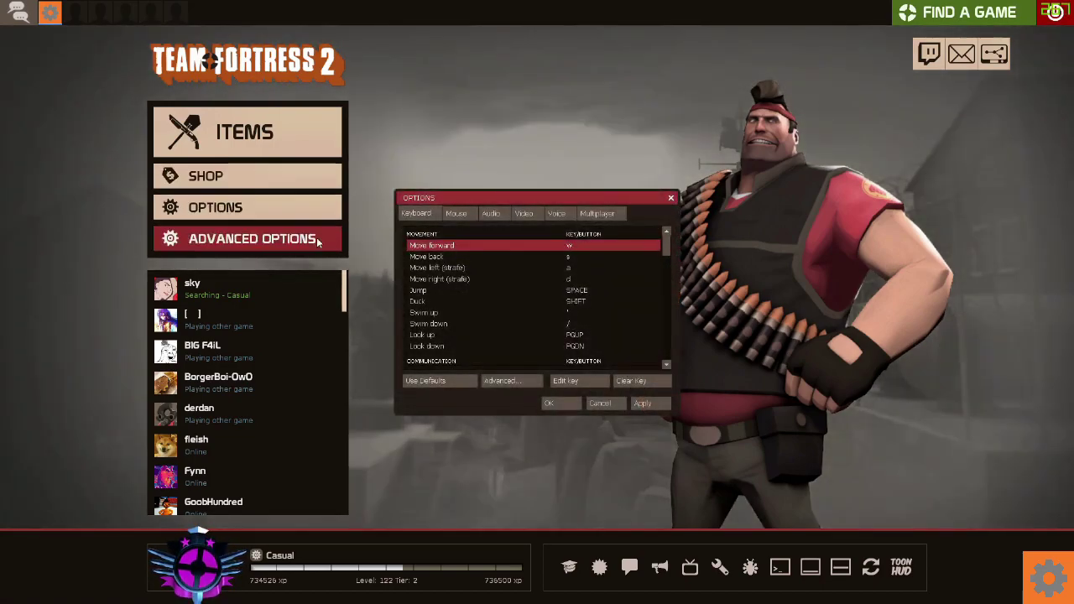
pyautogui.click(491, 382)
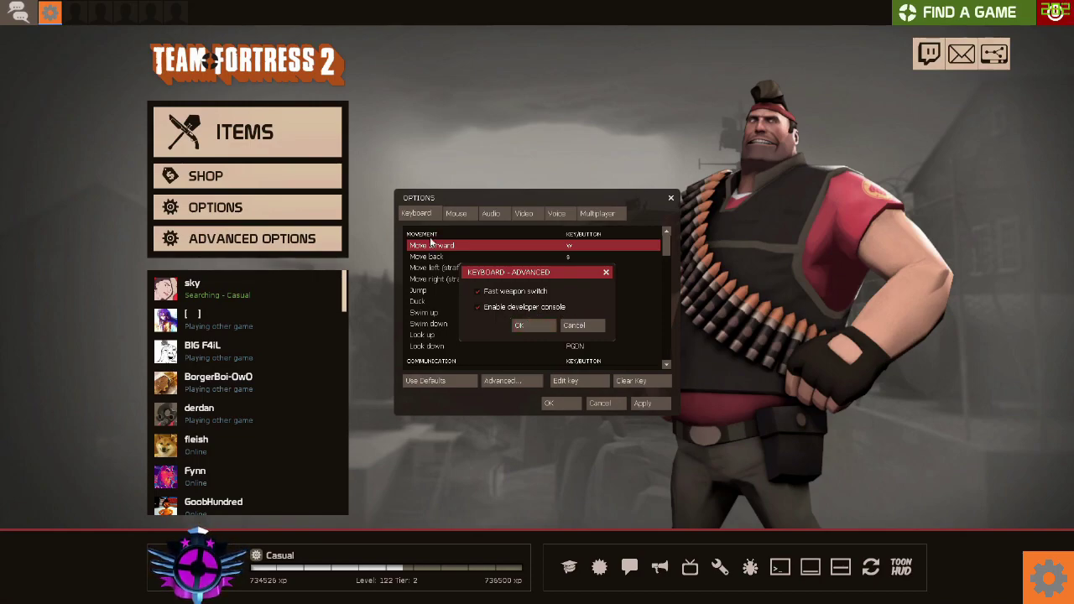
pyautogui.click(542, 327)
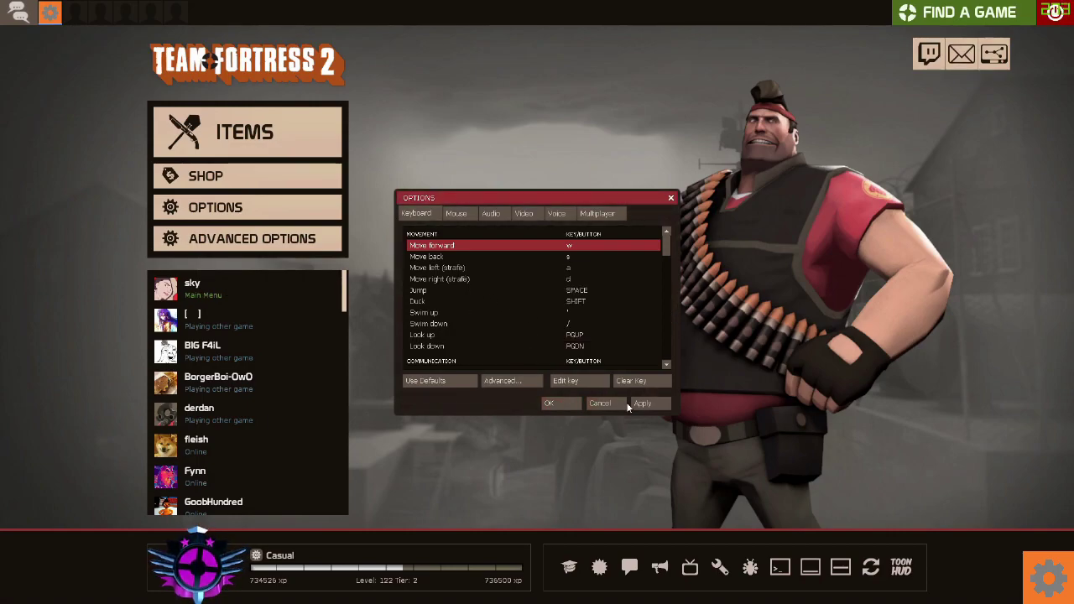
pyautogui.click(553, 404)
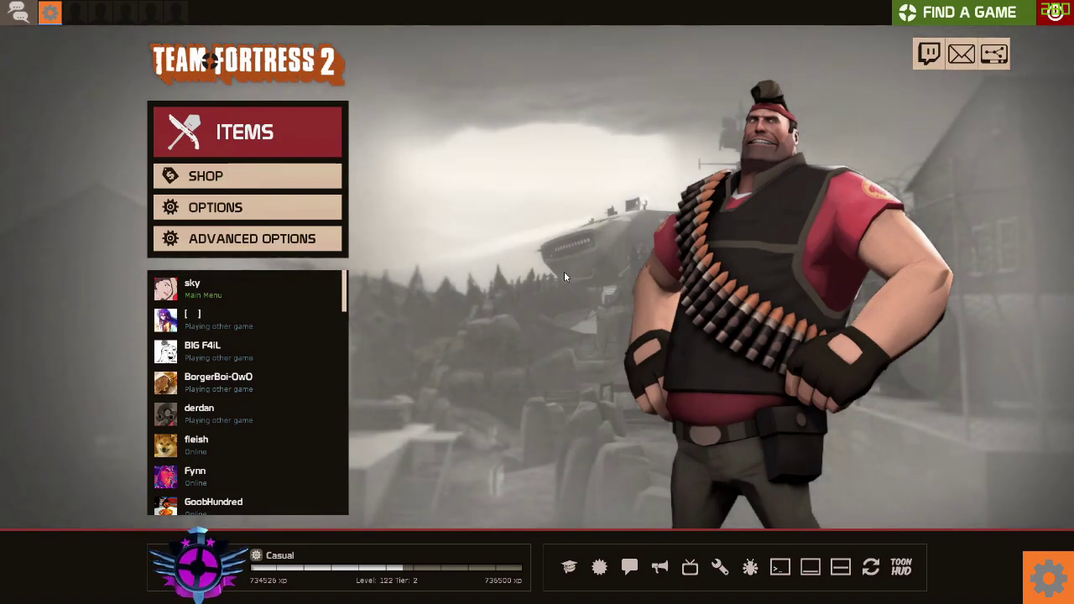
# Step: Open the developer console and run mat_phong 1 to enable Phong shading
pyautogui.press('`')
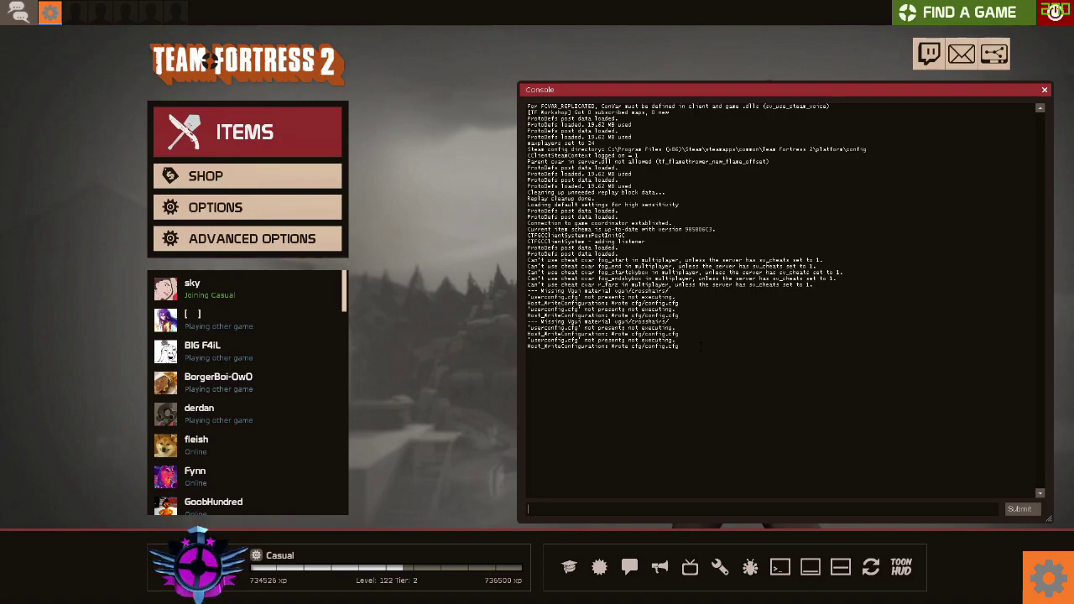
pyautogui.write('mat')
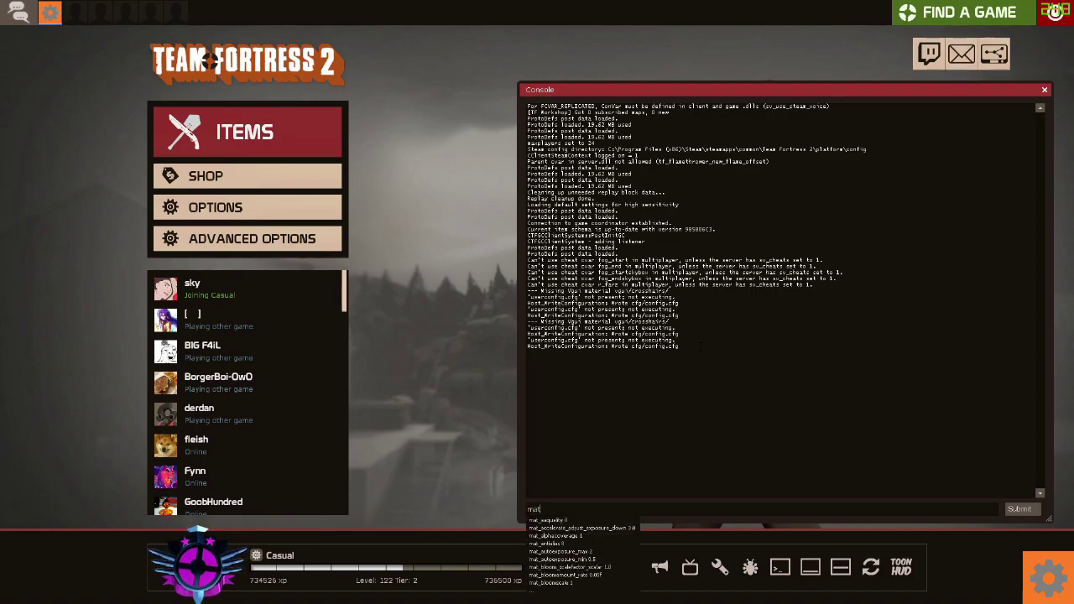
pyautogui.write('_')
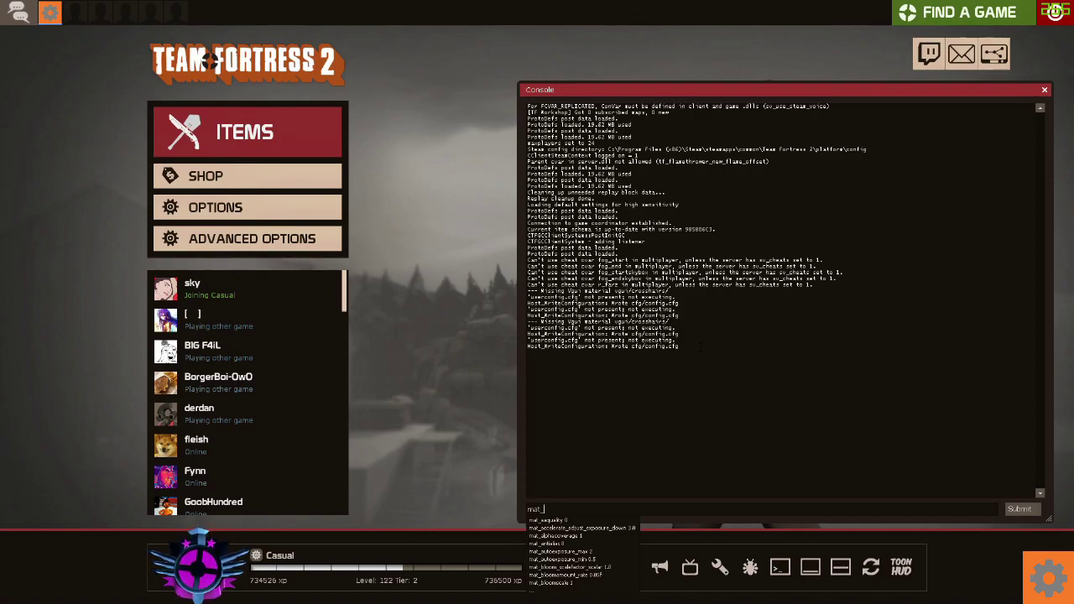
pyautogui.write('phon')
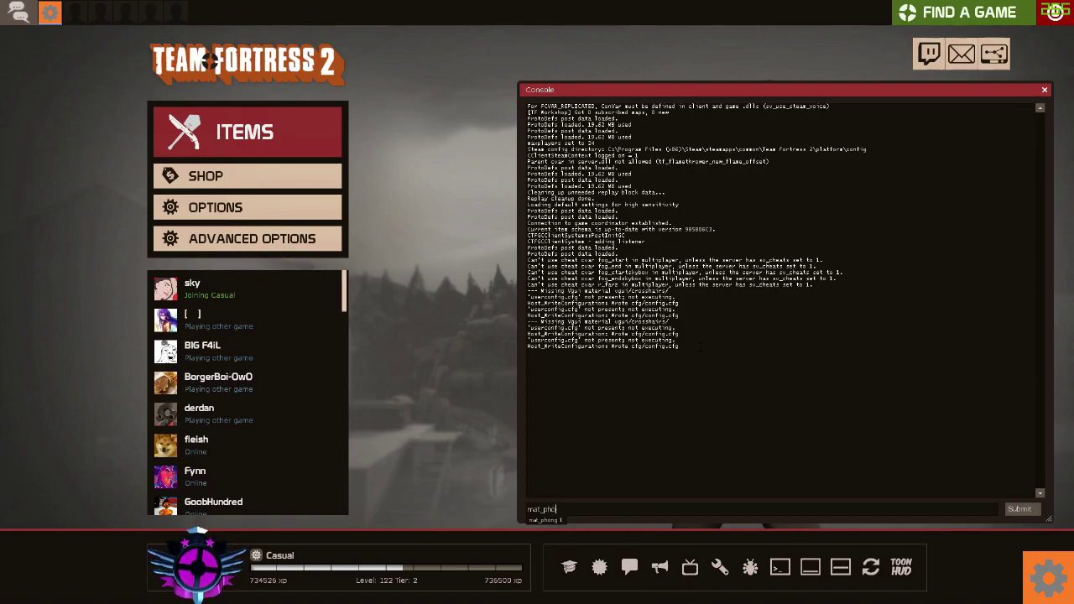
pyautogui.write('g 1')
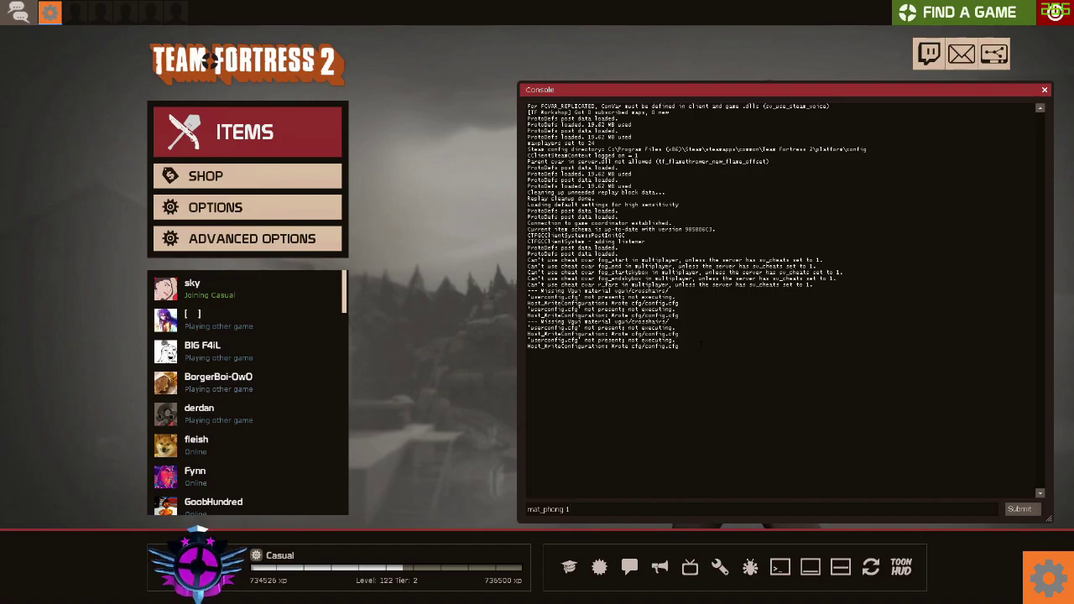
pyautogui.press('Return')
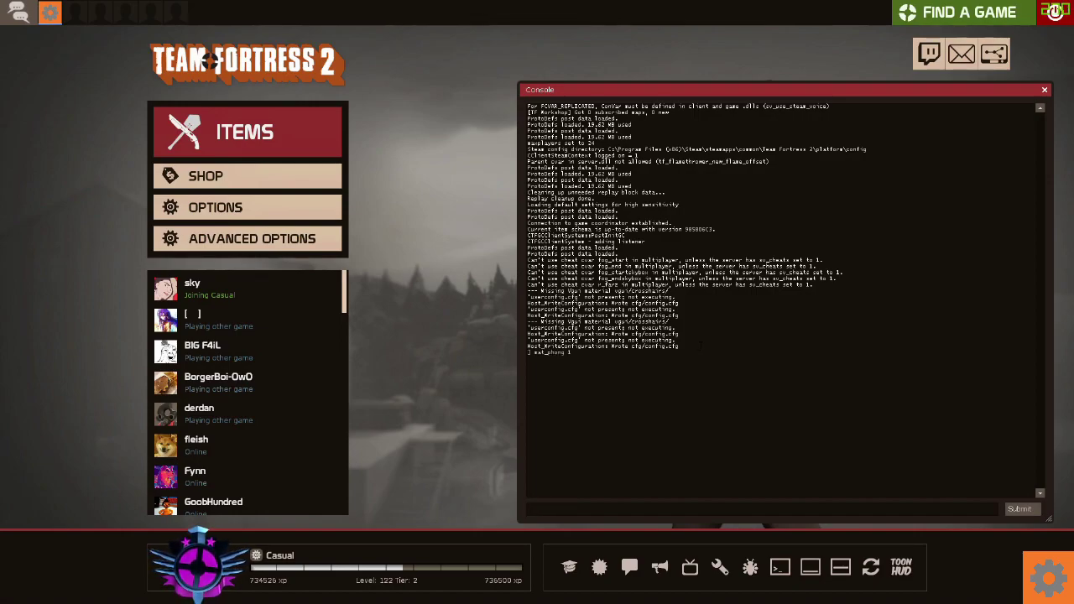
# Step: Disable Phong shading by running mat_phong 0 in the console
pyautogui.write('mat_')
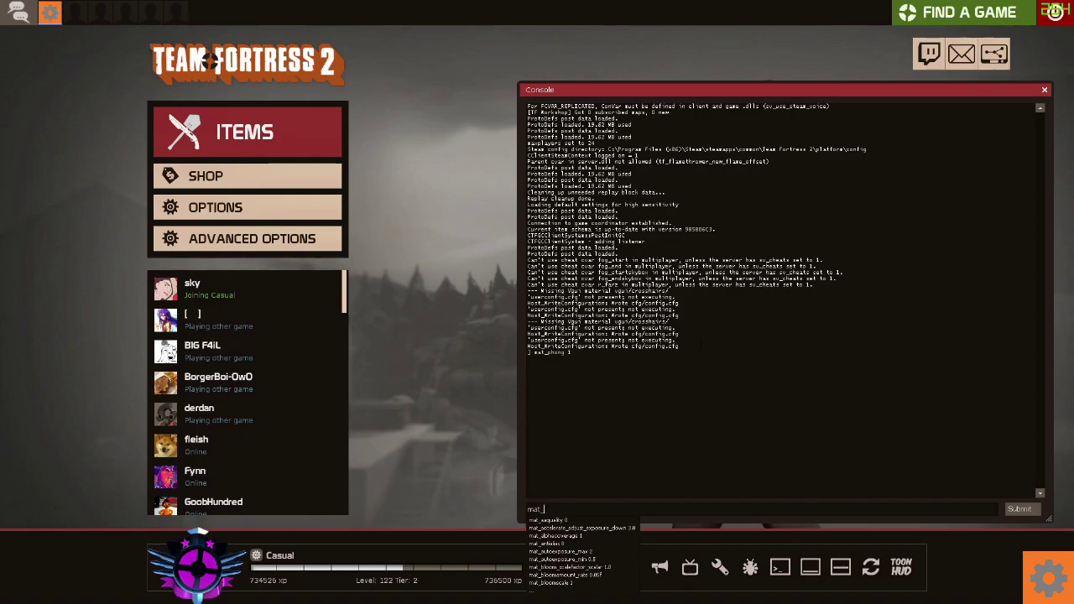
pyautogui.write('phong')
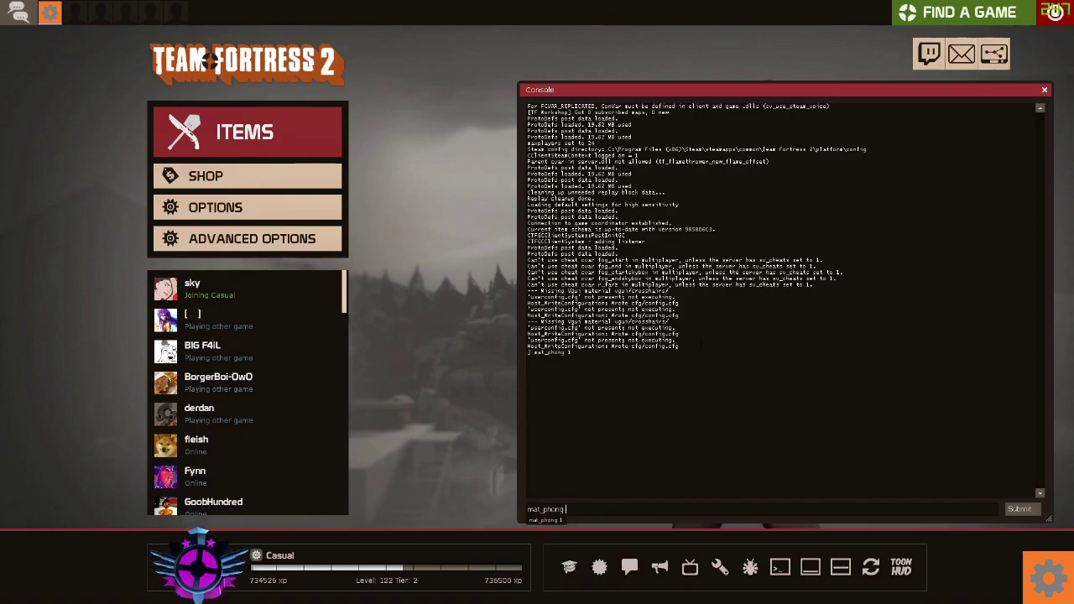
pyautogui.write(' 0')
pyautogui.press('Return')
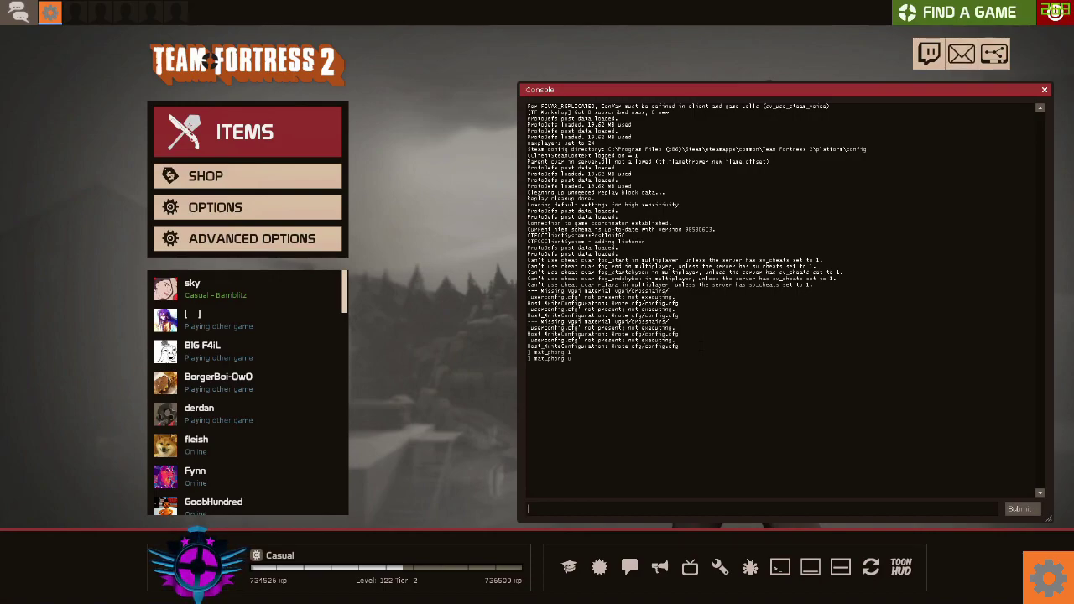
# Step: Turn Phong shading back on with the console command mat_phong 1 and close the console
pyautogui.write('mat')
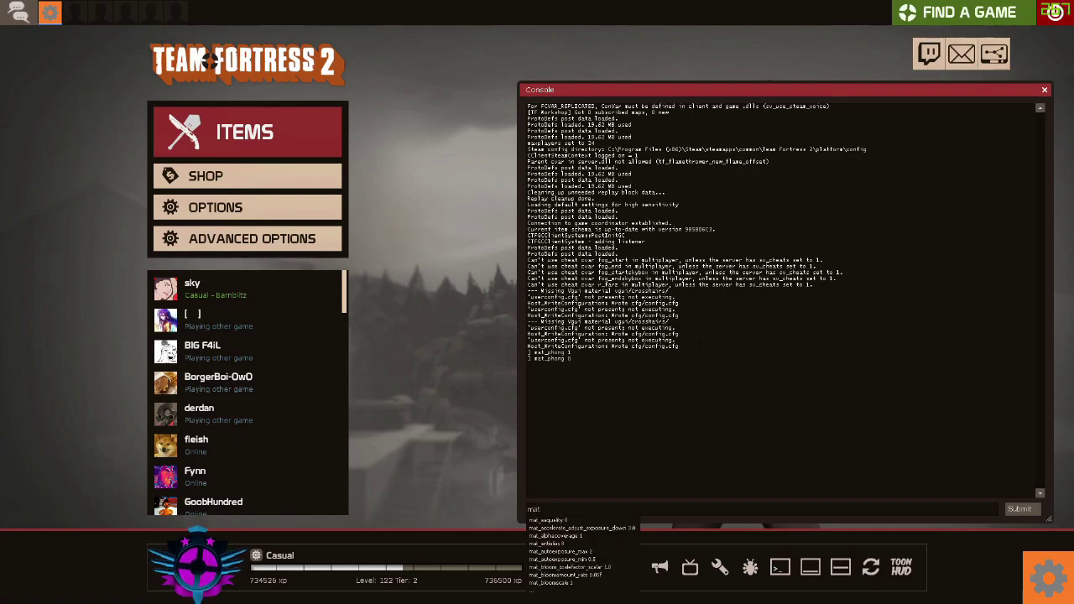
pyautogui.write('_ph')
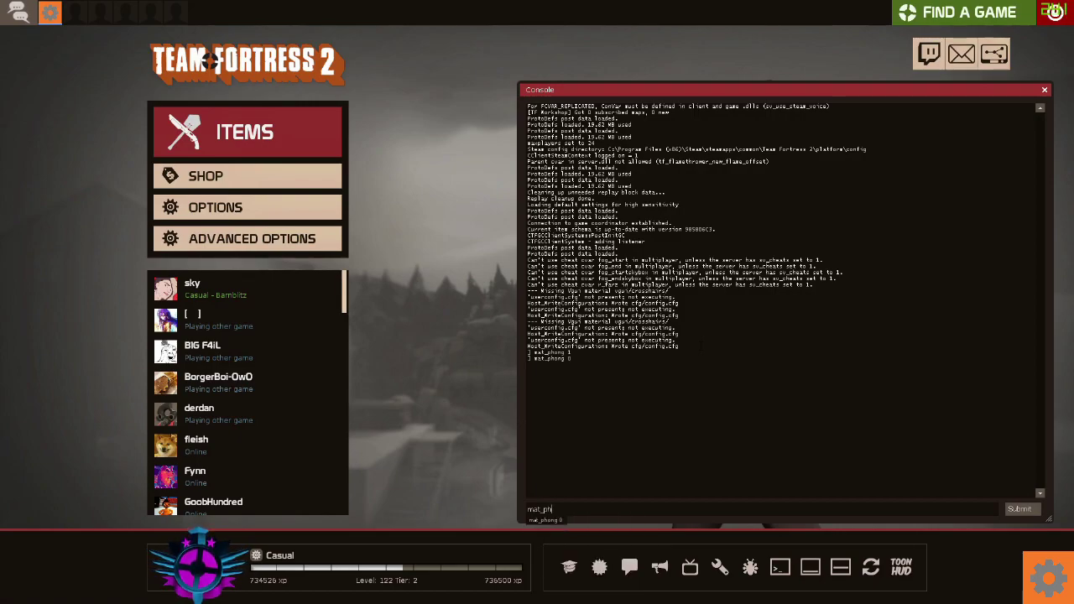
pyautogui.write('ong')
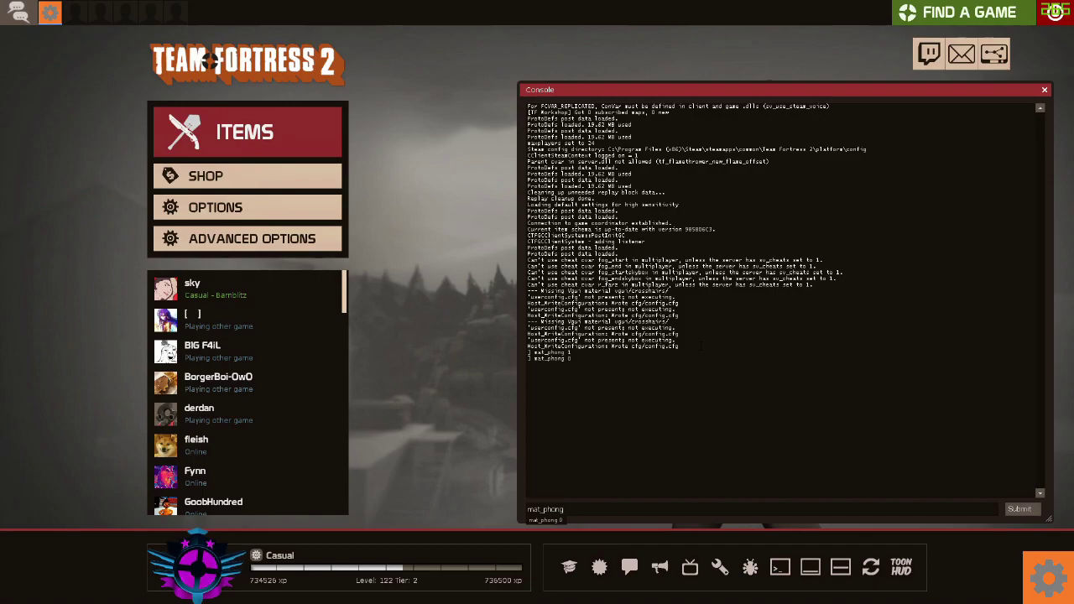
pyautogui.write(' 1')
pyautogui.press('Return')
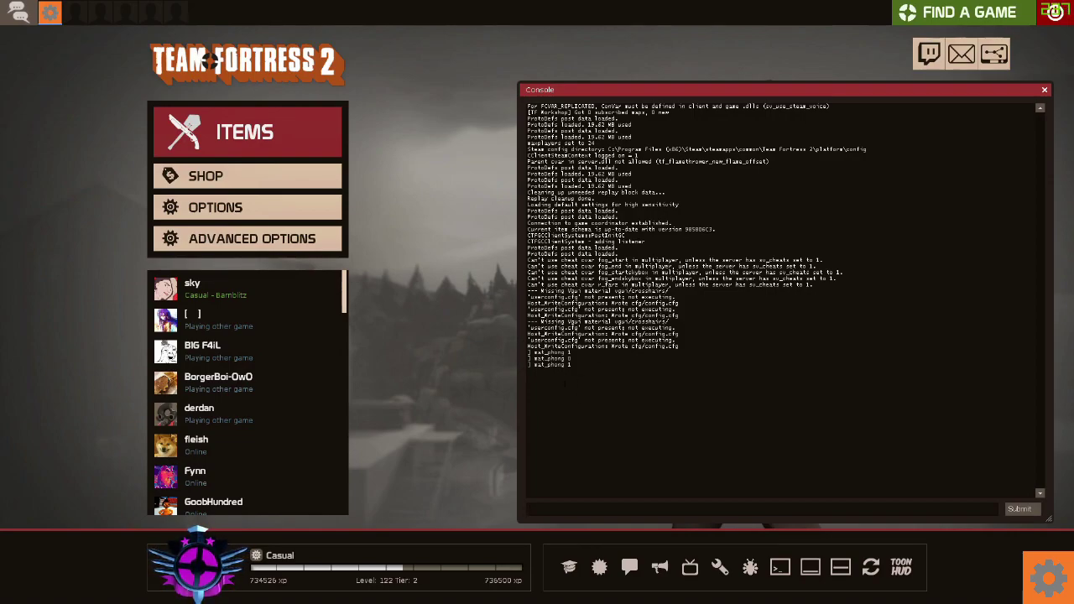
pyautogui.click(1044, 91)
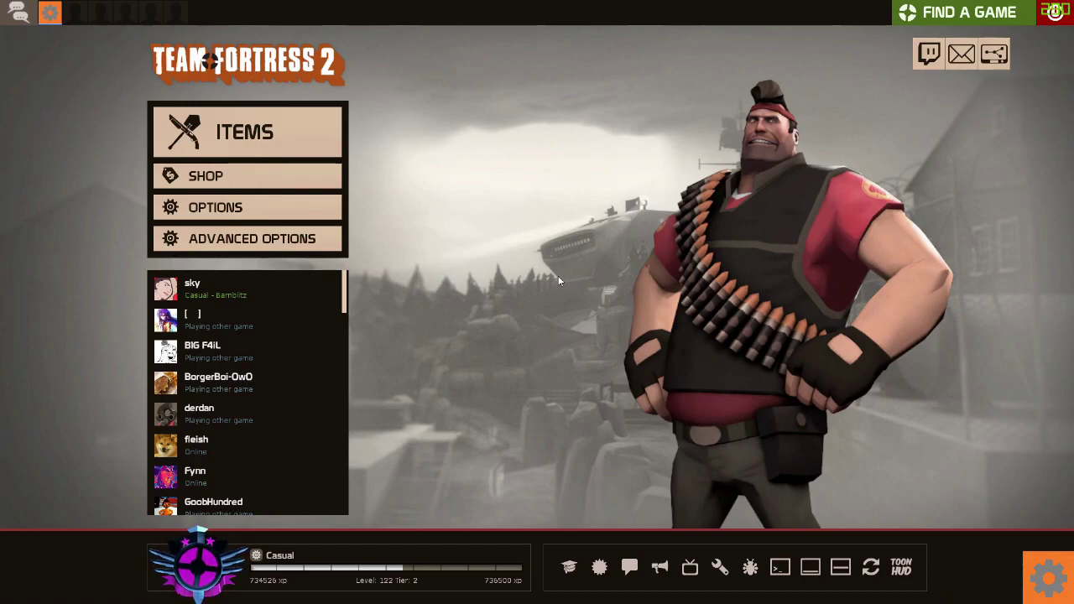
# Step: Check the resolution, display mode and brightness levels in the video options, and open the advanced video settings
pyautogui.click(275, 207)
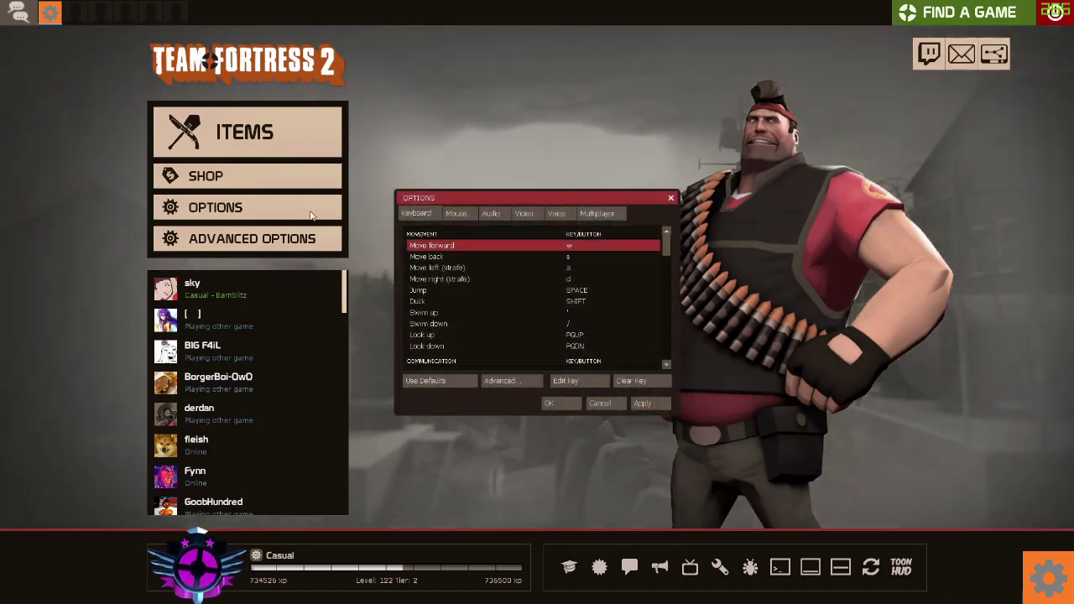
pyautogui.click(528, 215)
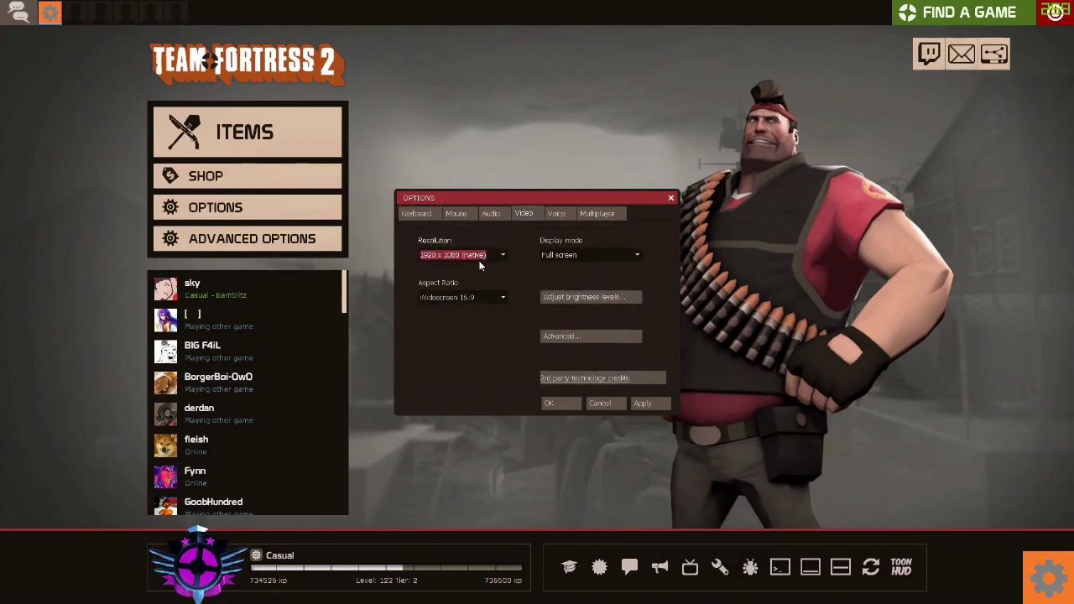
pyautogui.click(587, 298)
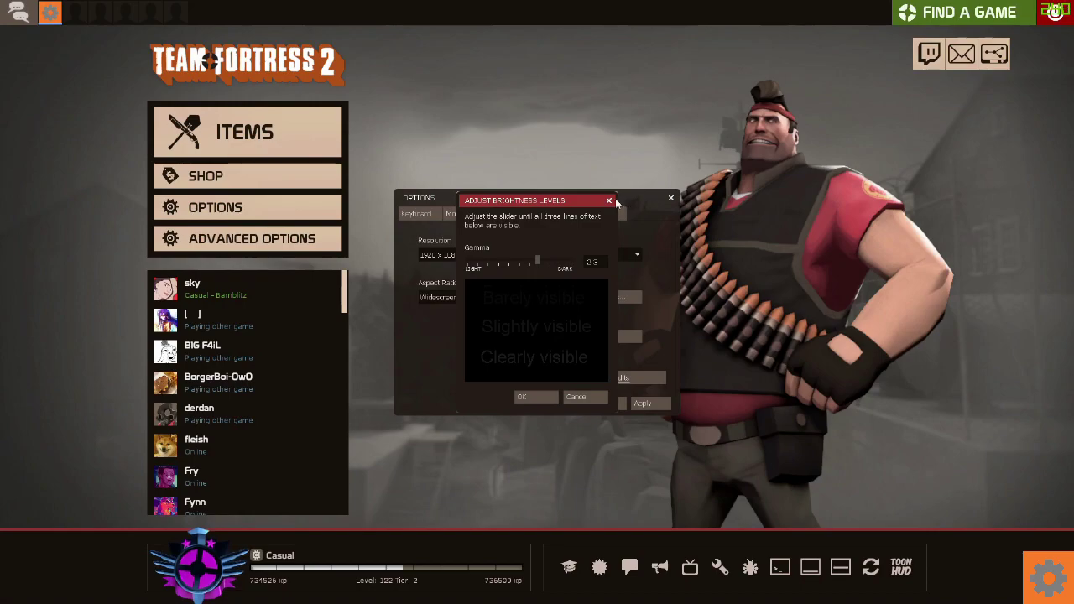
pyautogui.click(608, 200)
pyautogui.click(594, 337)
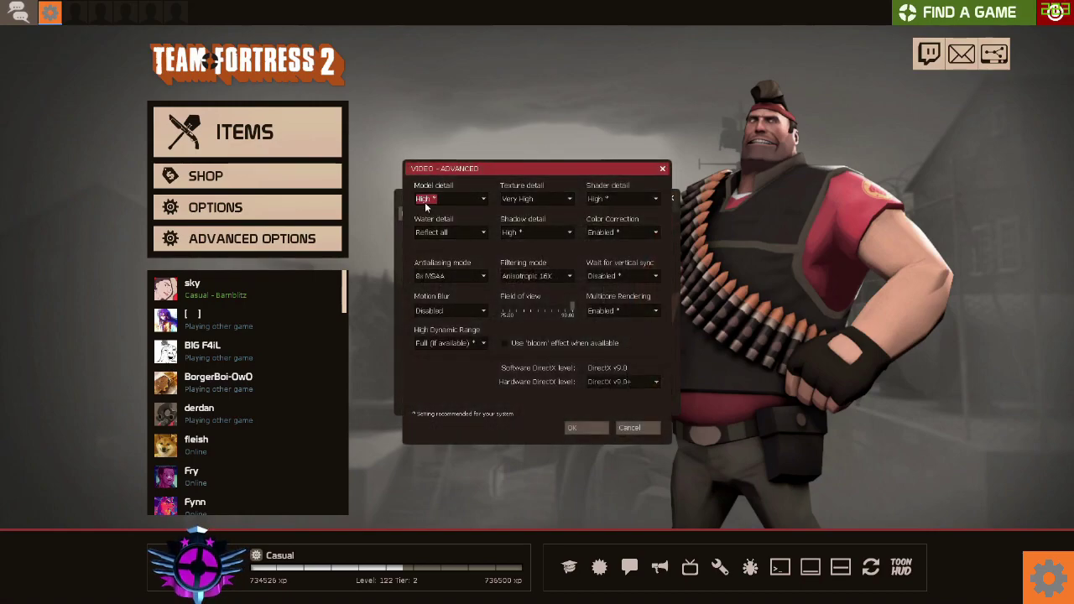
# Step: Switch the model detail to Low and return it to High
pyautogui.click(455, 200)
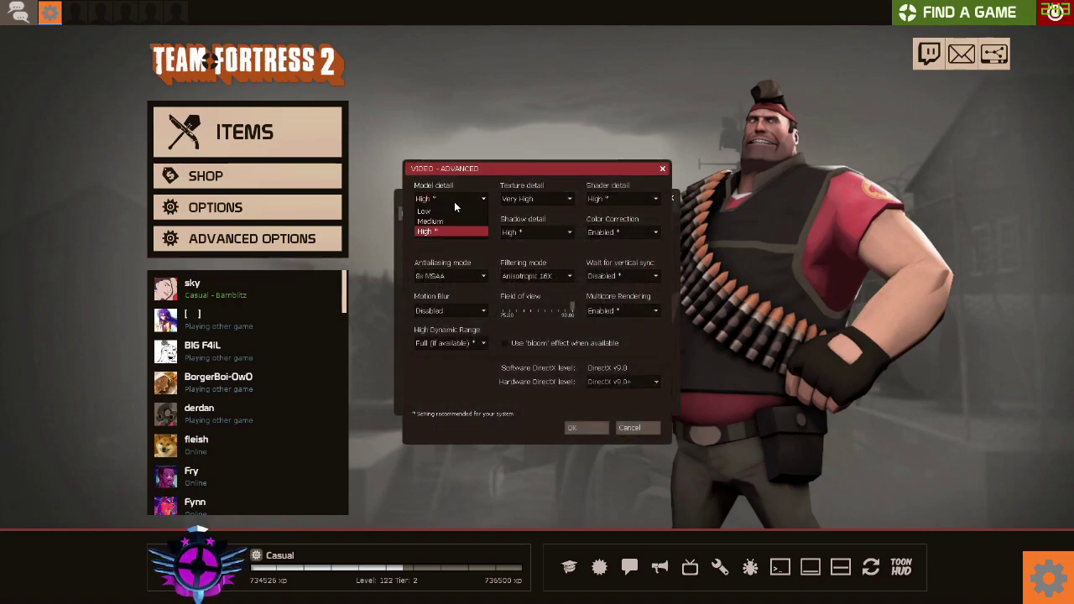
pyautogui.click(452, 210)
pyautogui.click(449, 202)
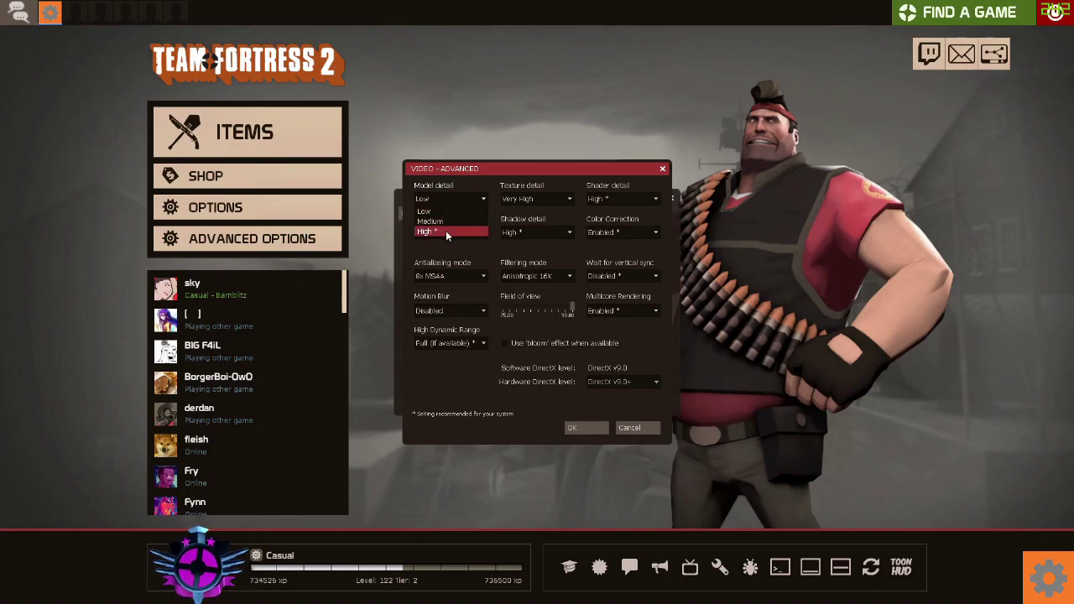
pyautogui.click(447, 232)
# Step: Examine the texture detail, shader detail and water detail choices in the advanced video settings
pyautogui.click(535, 198)
pyautogui.click(535, 198)
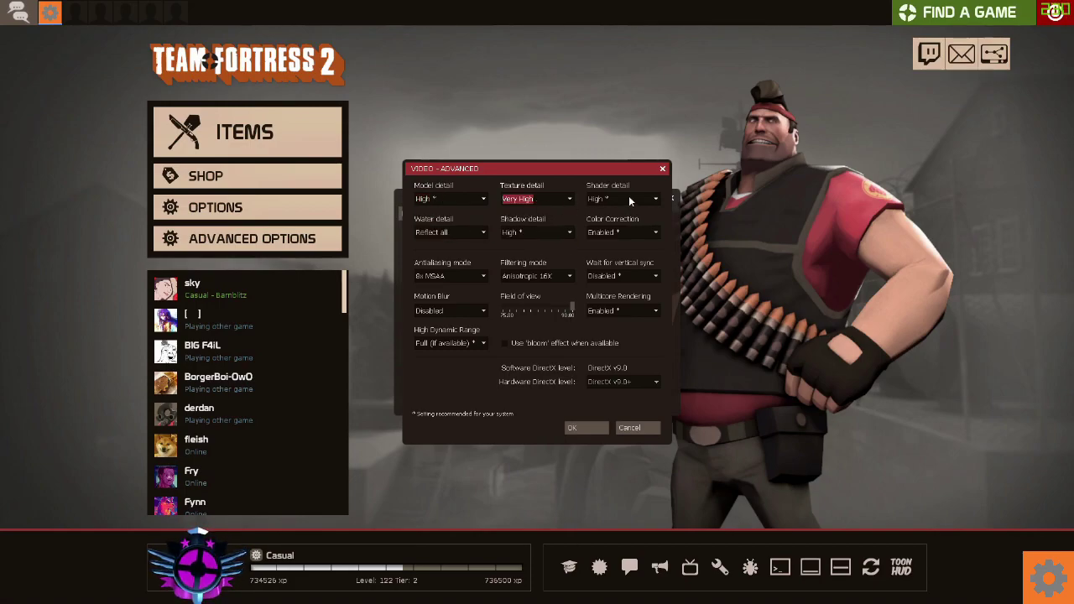
pyautogui.click(628, 199)
pyautogui.click(627, 199)
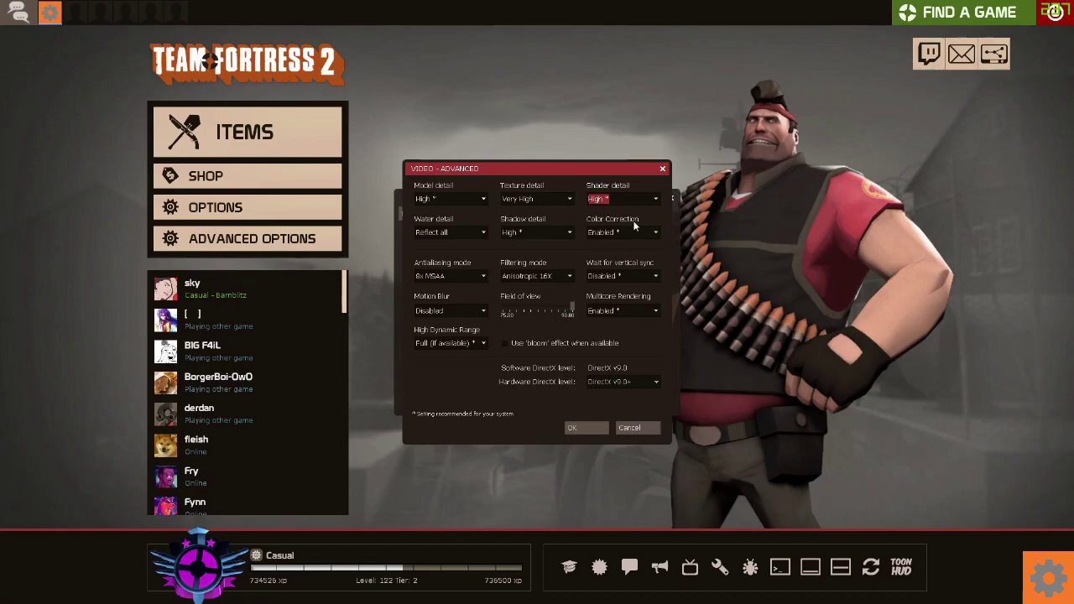
pyautogui.click(458, 232)
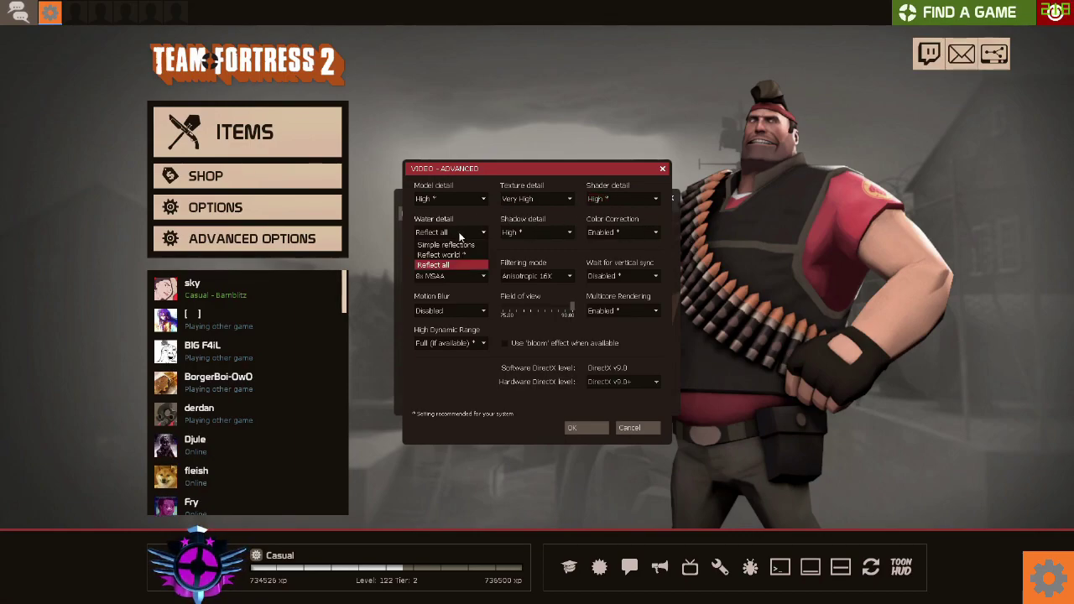
pyautogui.click(460, 232)
pyautogui.click(460, 233)
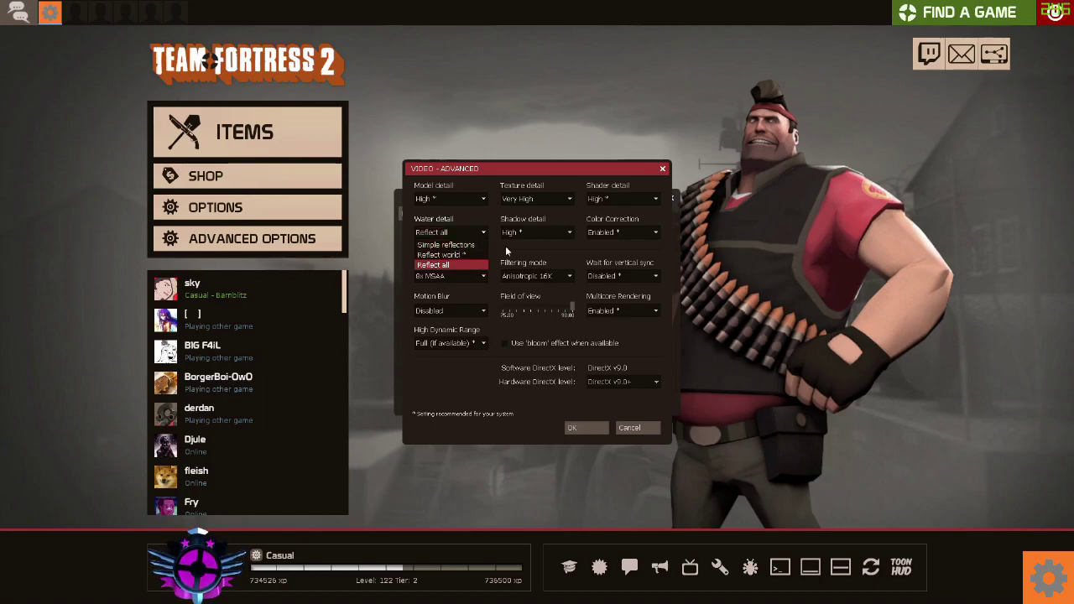
pyautogui.click(540, 251)
pyautogui.click(460, 232)
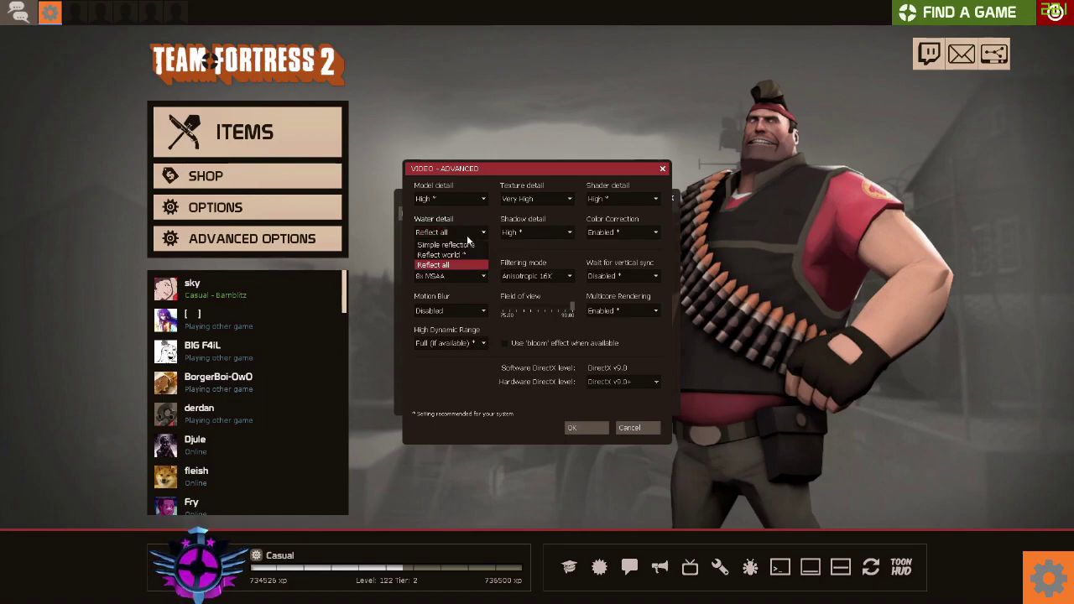
pyautogui.click(514, 252)
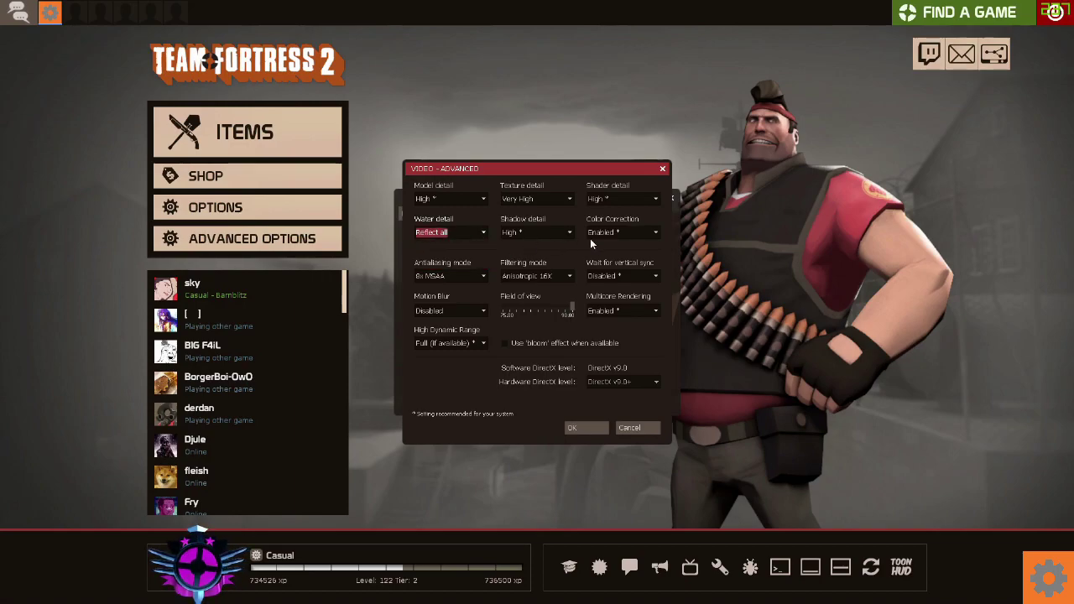
# Step: Examine the choices for shadow detail, color correction, antialiasing mode and vertical sync
pyautogui.click(547, 232)
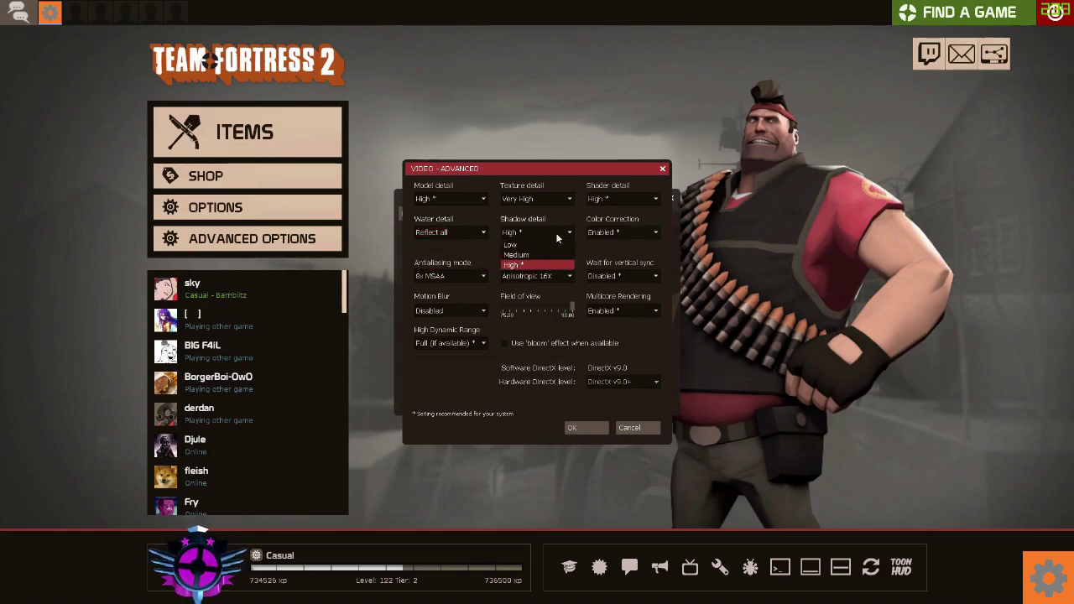
pyautogui.click(555, 233)
pyautogui.click(624, 234)
pyautogui.click(563, 243)
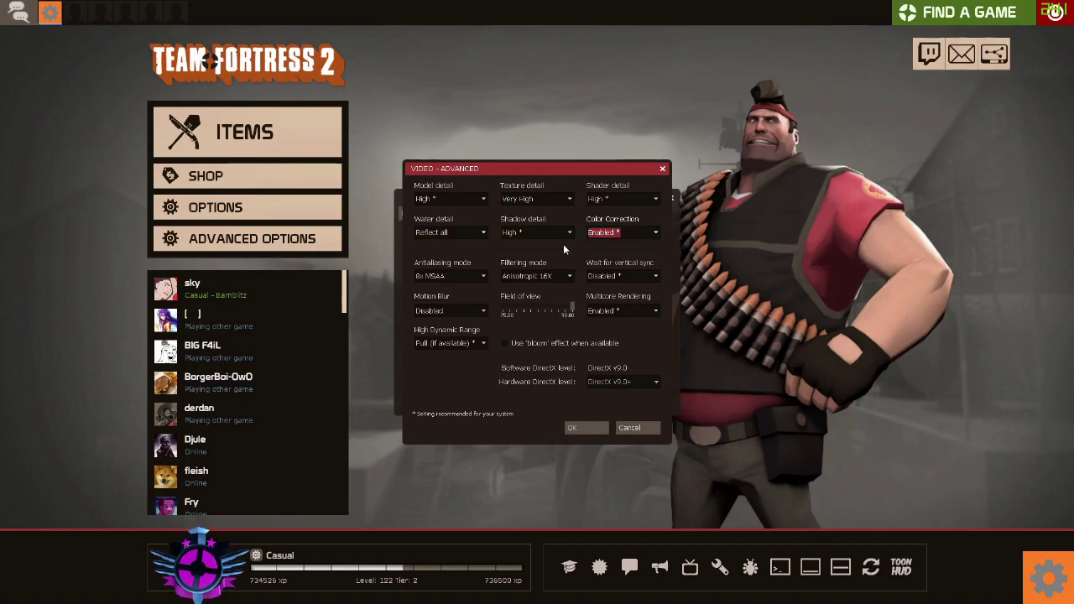
pyautogui.click(470, 276)
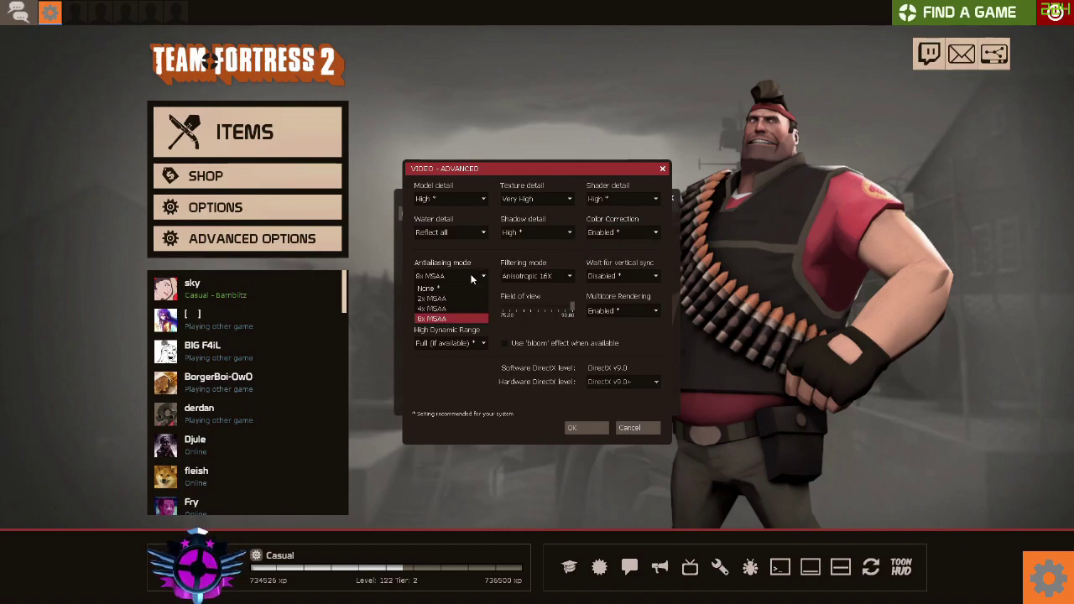
pyautogui.click(407, 250)
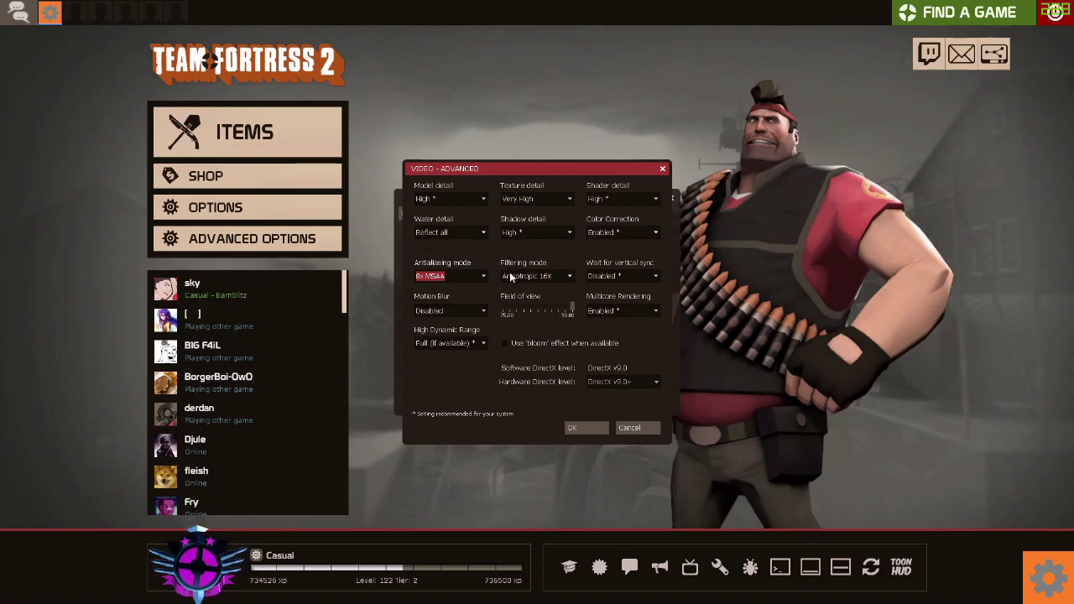
pyautogui.click(635, 276)
pyautogui.click(635, 276)
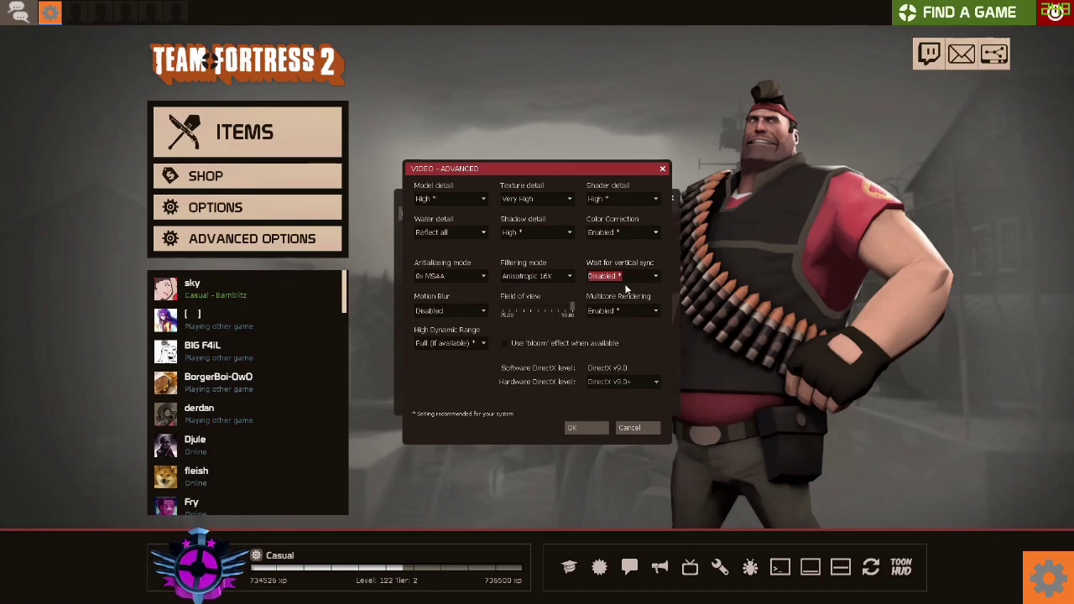
# Step: Choose Disabled for motion blur, check the filtering modes, and accept the advanced video settings and the options
pyautogui.click(476, 310)
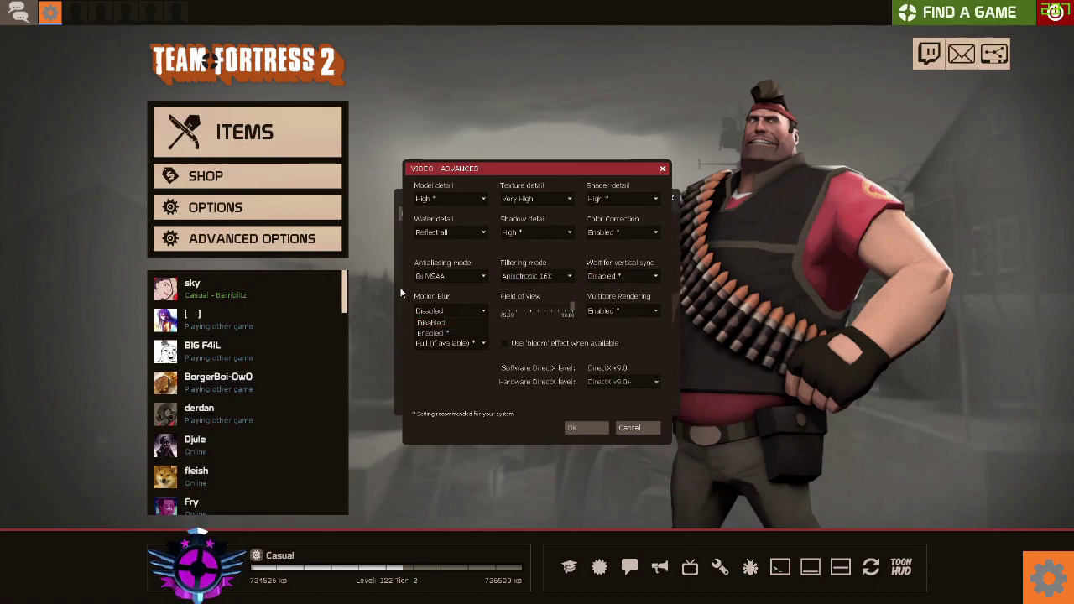
pyautogui.click(437, 323)
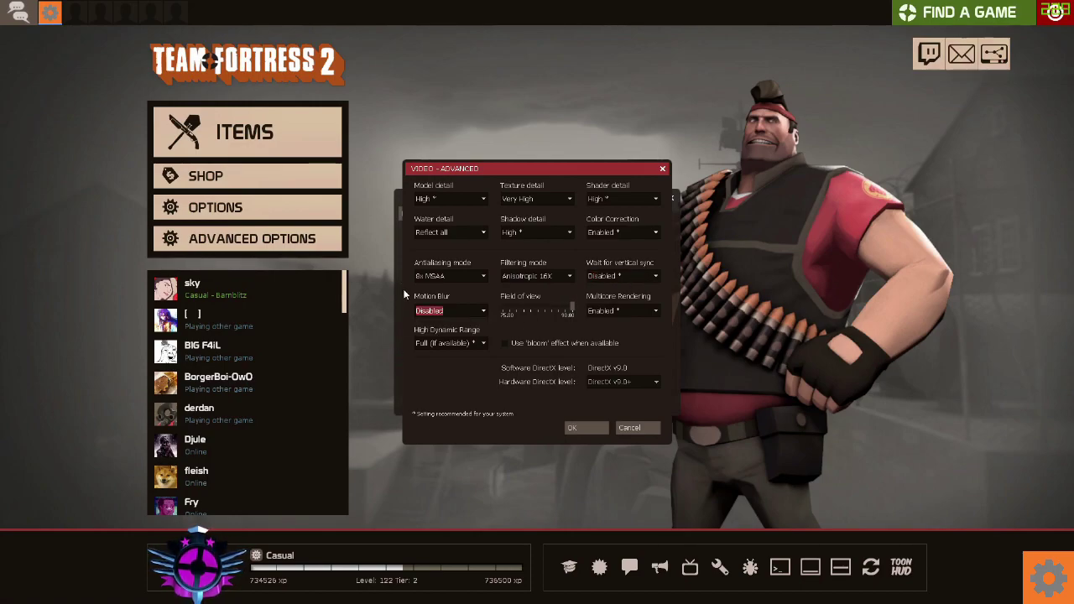
pyautogui.click(528, 276)
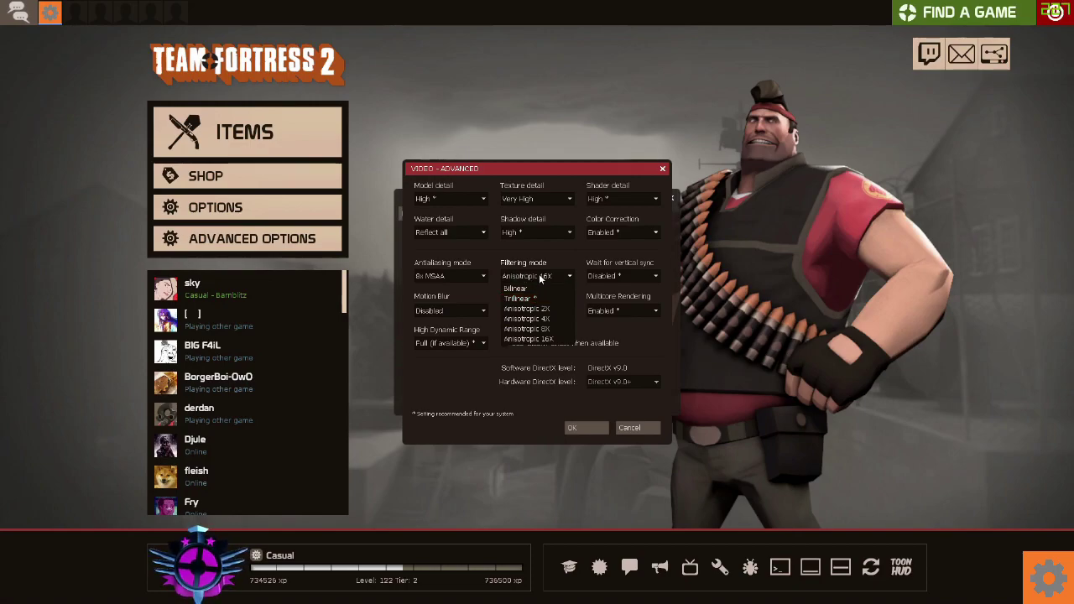
pyautogui.click(539, 279)
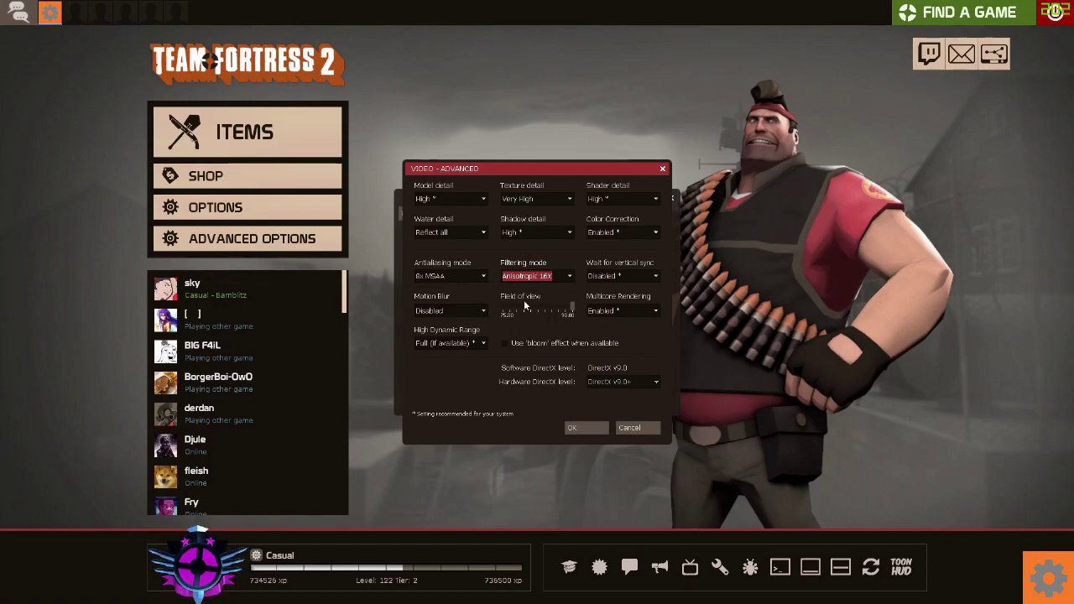
pyautogui.click(577, 427)
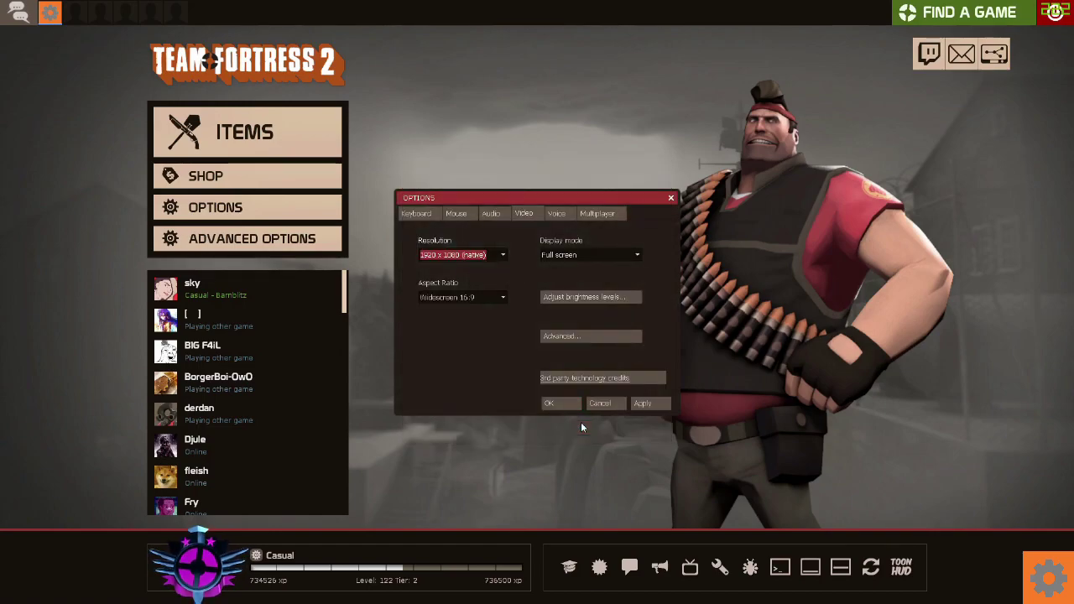
pyautogui.click(560, 402)
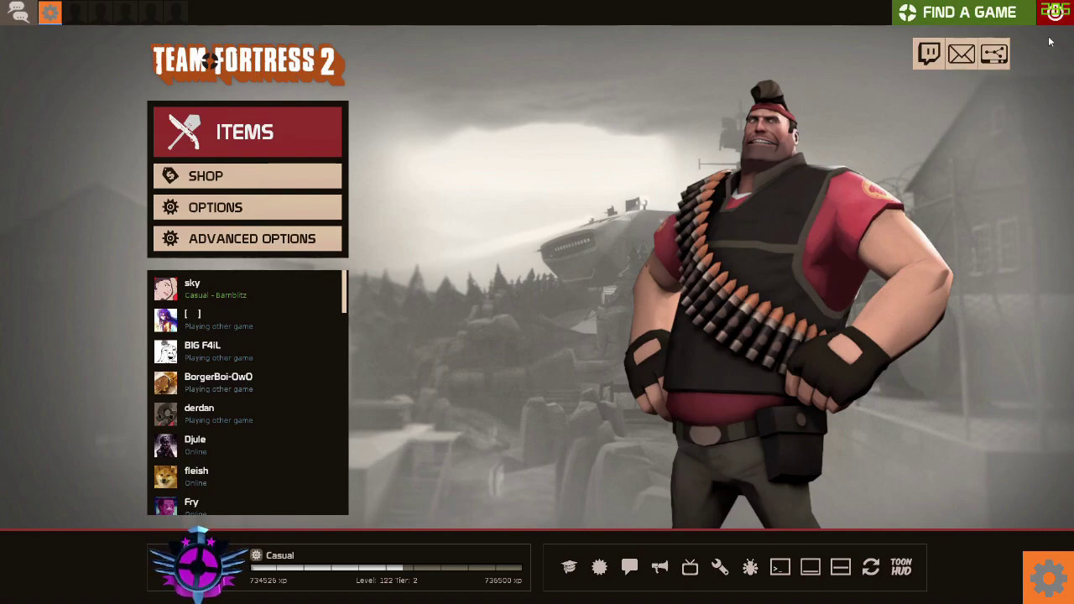
# Step: Paste the copied graphics config into the developer console, read through its commands, and clear the line without submitting it
pyautogui.press('`')
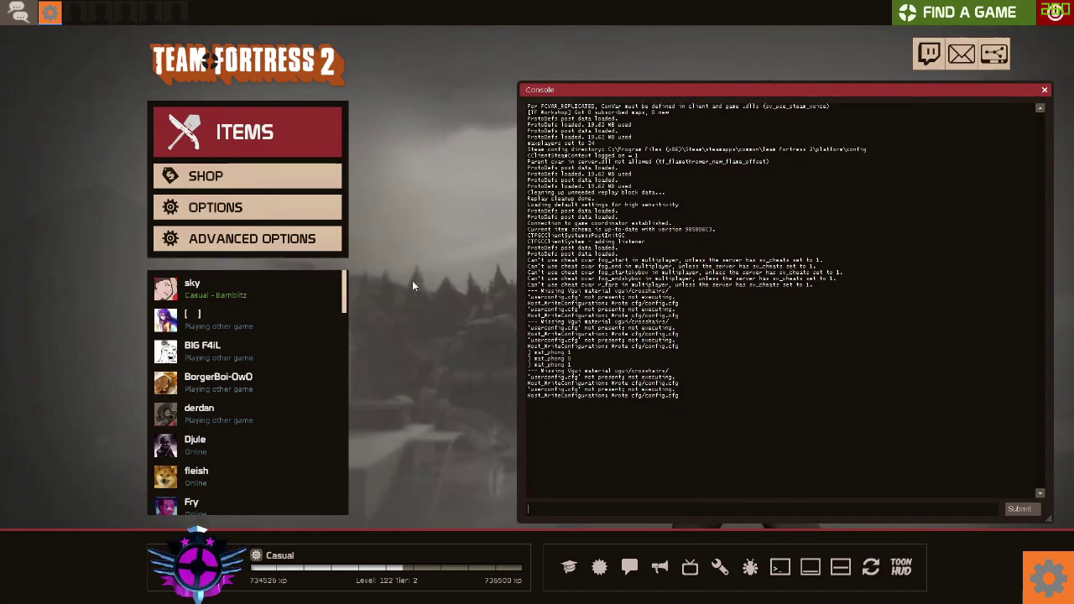
pyautogui.hotkey('ctrl', 'v')
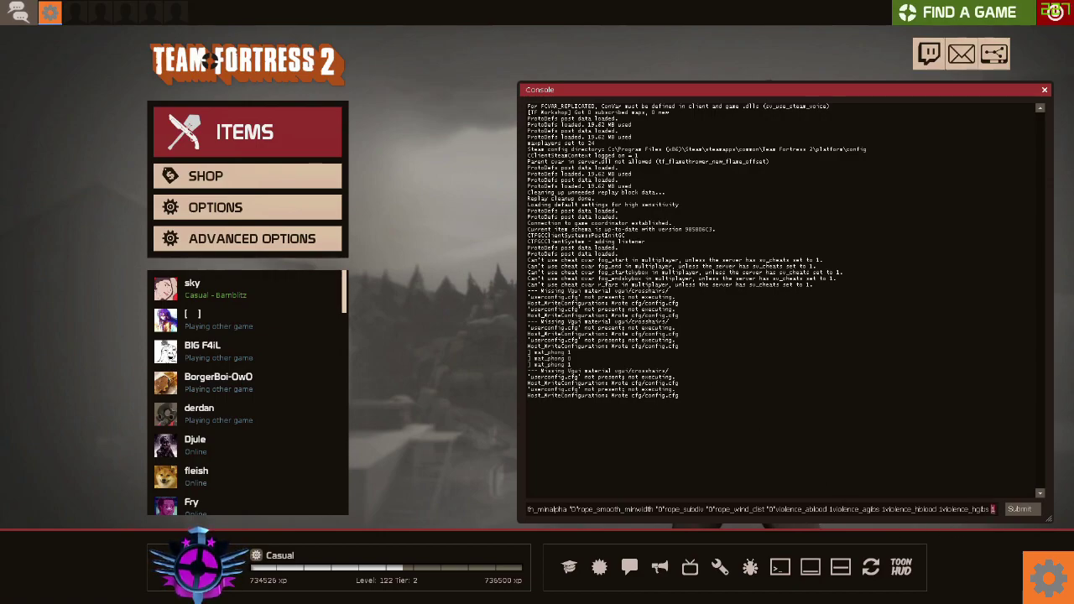
pyautogui.hotkey('ctrl', 'a')
pyautogui.moveTo(510, 506); pyautogui.dragTo(370, 495)
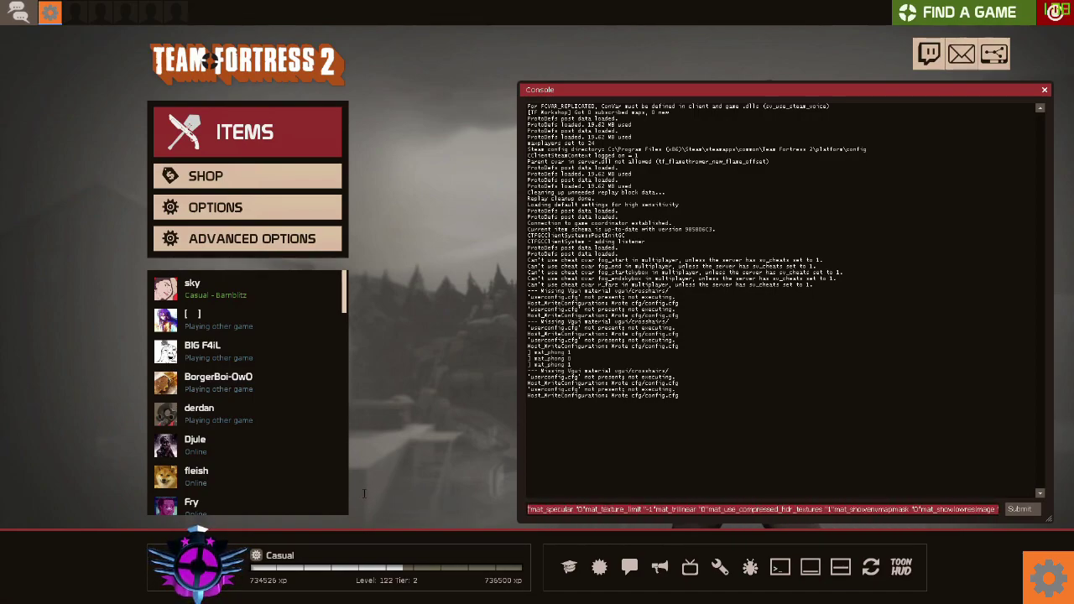
pyautogui.moveTo(363, 485); pyautogui.dragTo(289, 485)
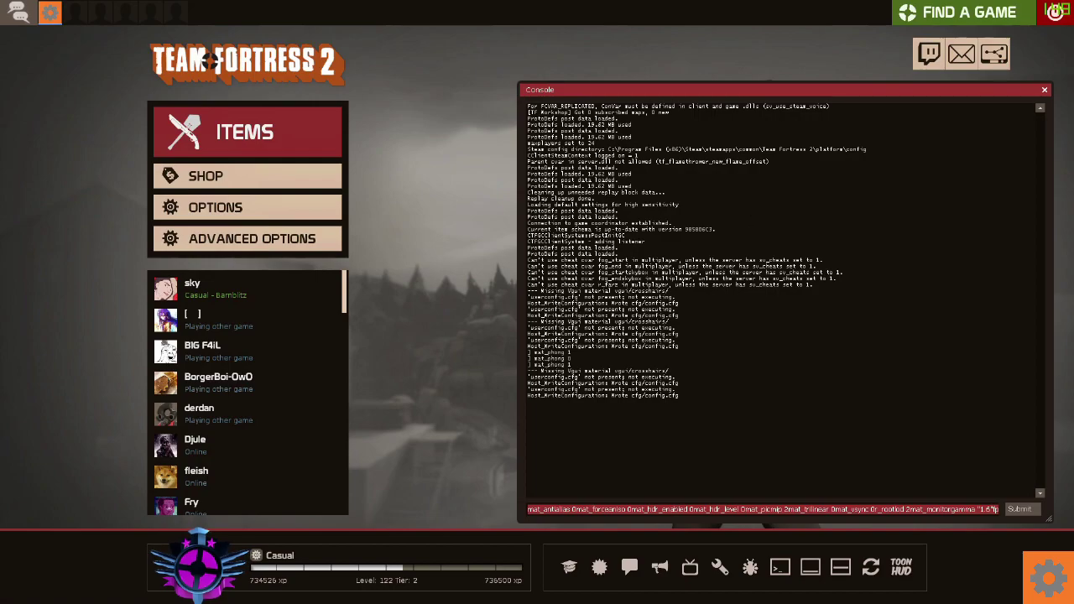
pyautogui.press('BackSpace')
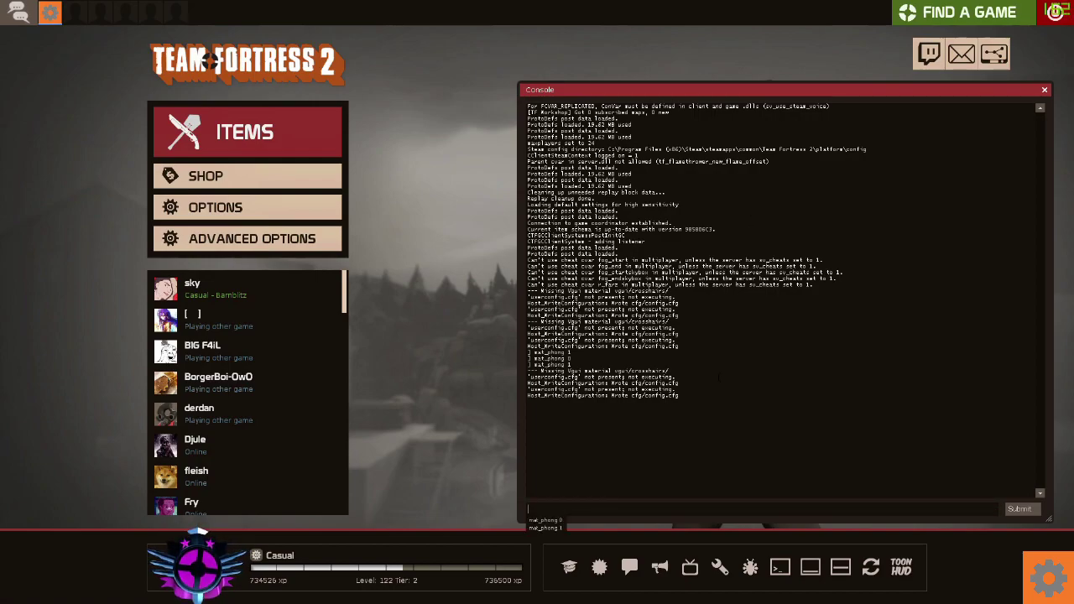
pyautogui.click(1041, 90)
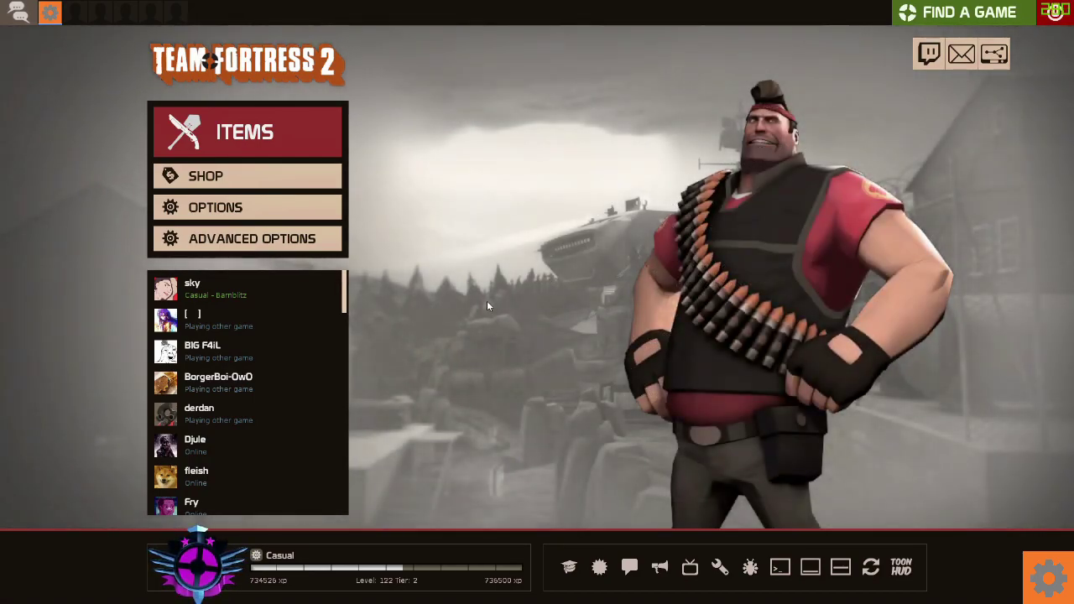
# Step: Look up the console variables beginning with "violence" in the developer console and clear the entry
pyautogui.press('`')
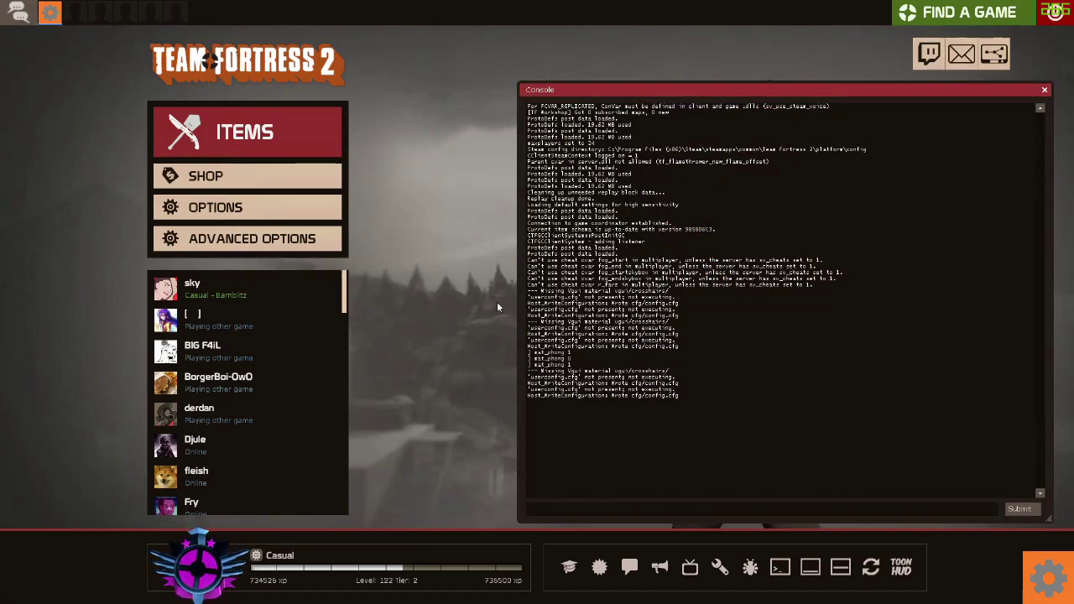
pyautogui.write('v')
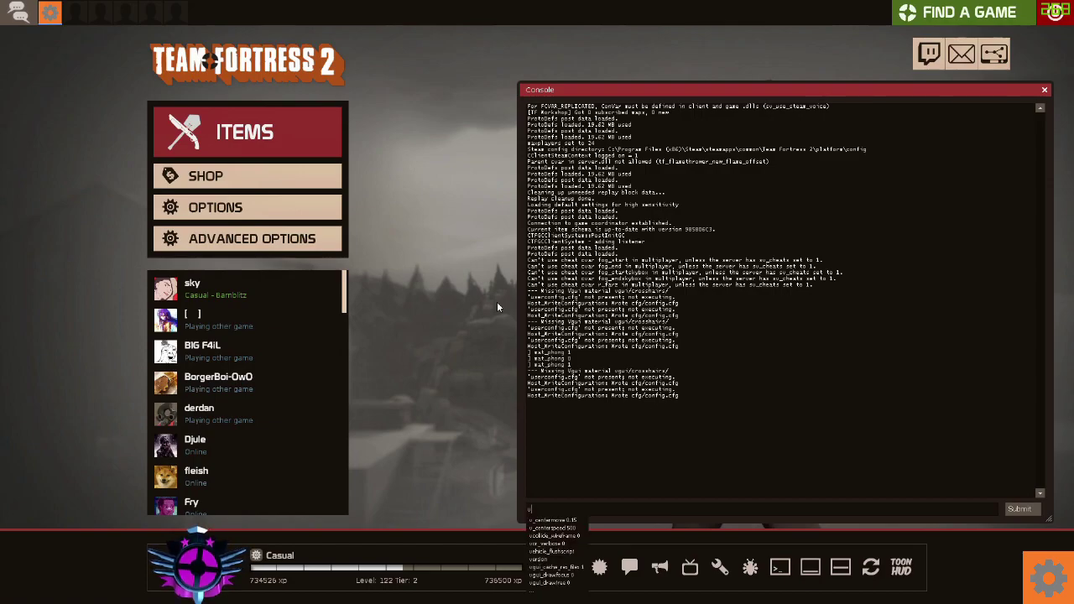
pyautogui.write('iol')
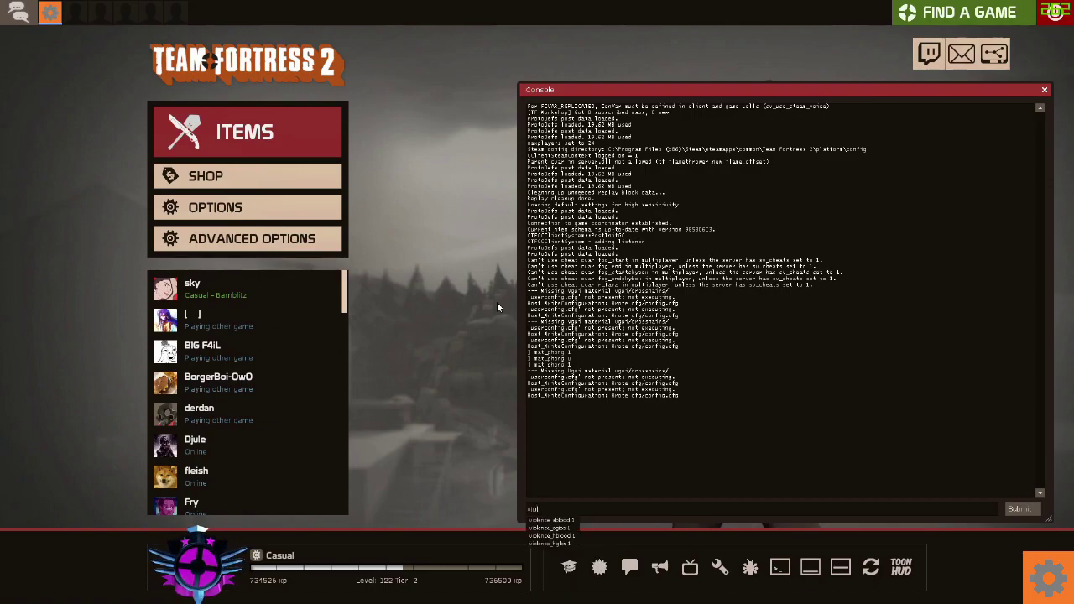
pyautogui.write('ence')
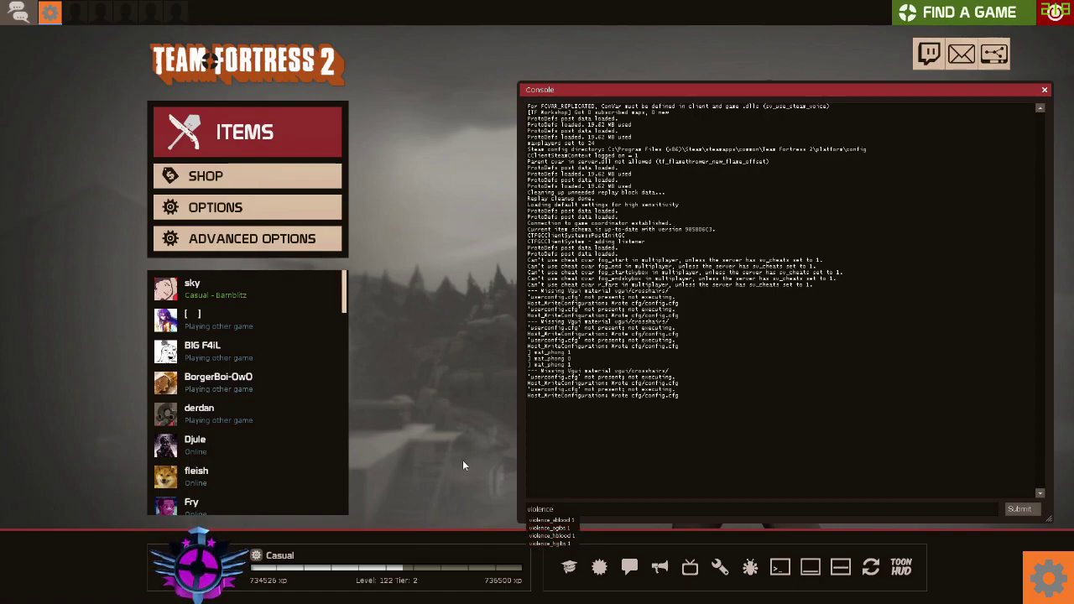
pyautogui.click(601, 448)
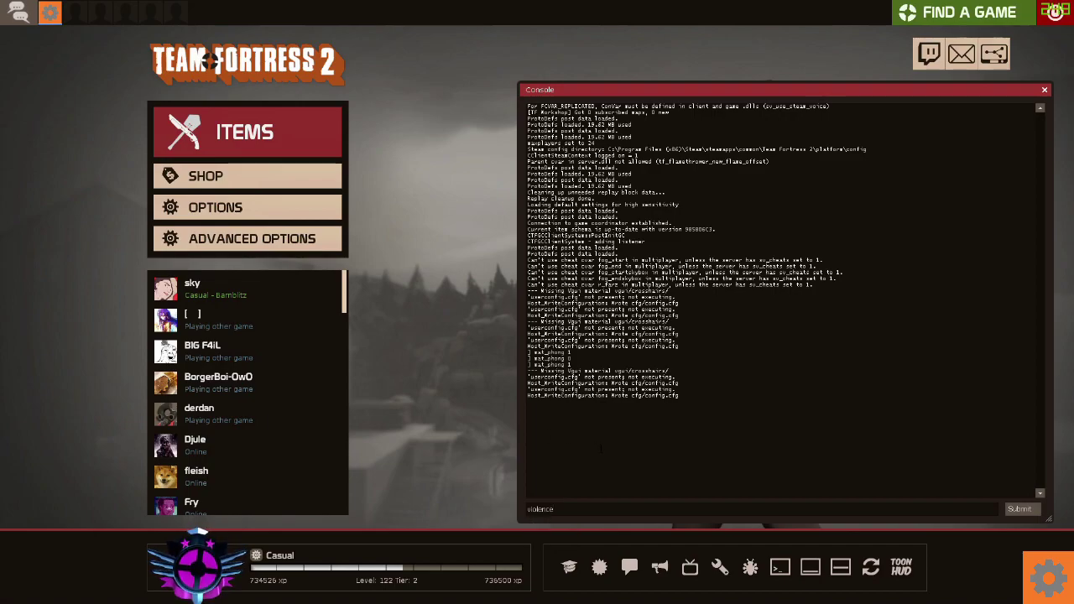
pyautogui.hotkey('ctrl', 'a')
pyautogui.press('BackSpace')
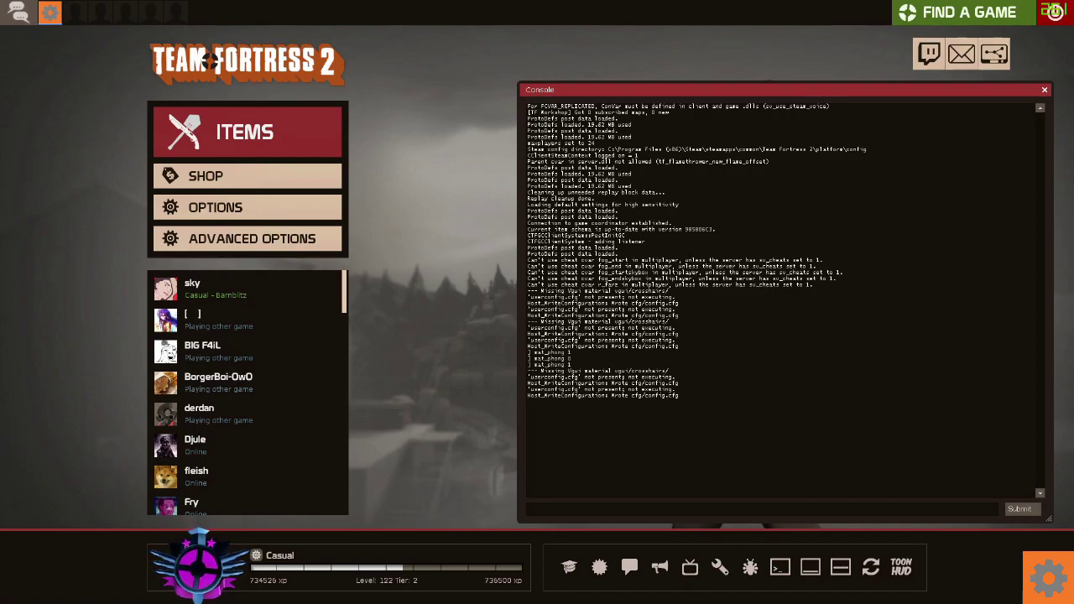
# Step: Close the developer console and review the combat options in the TF2 advanced options, including hit sounds and combat text
pyautogui.click(1044, 89)
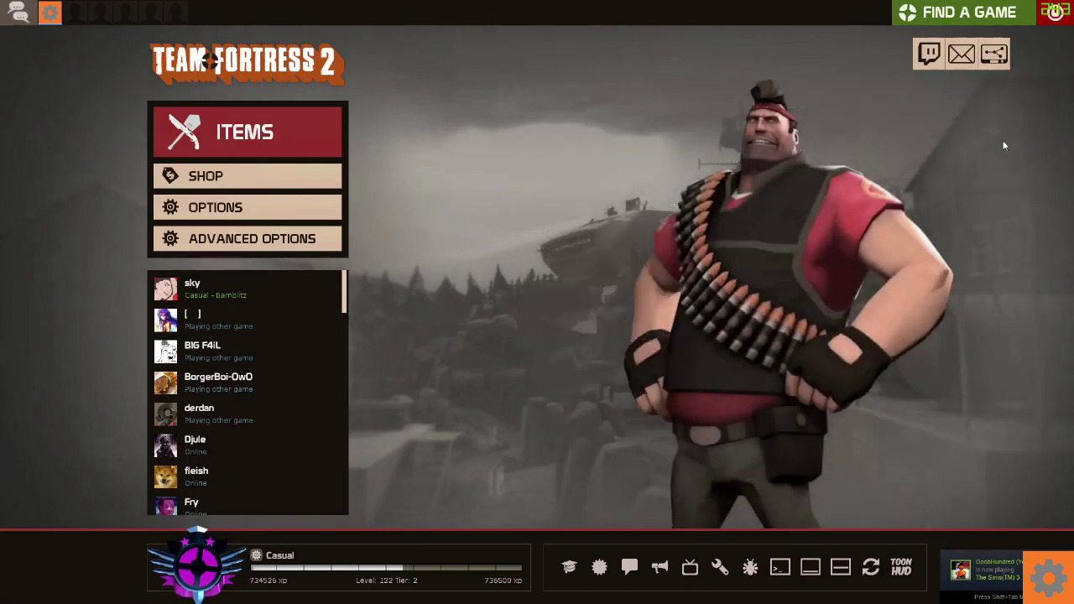
pyautogui.click(251, 238)
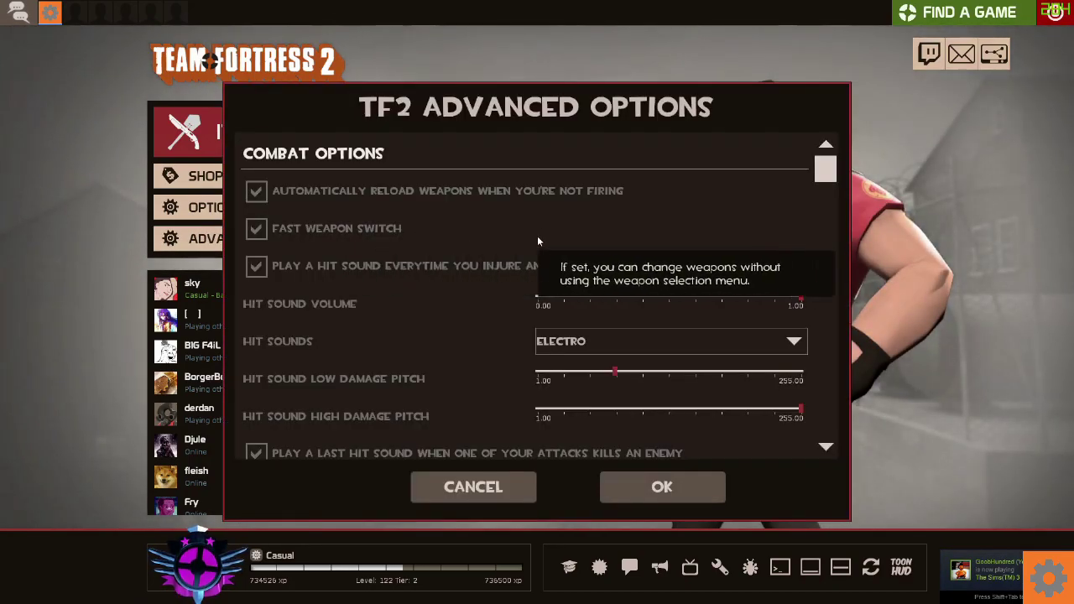
pyautogui.scroll(-8, 411, 323)
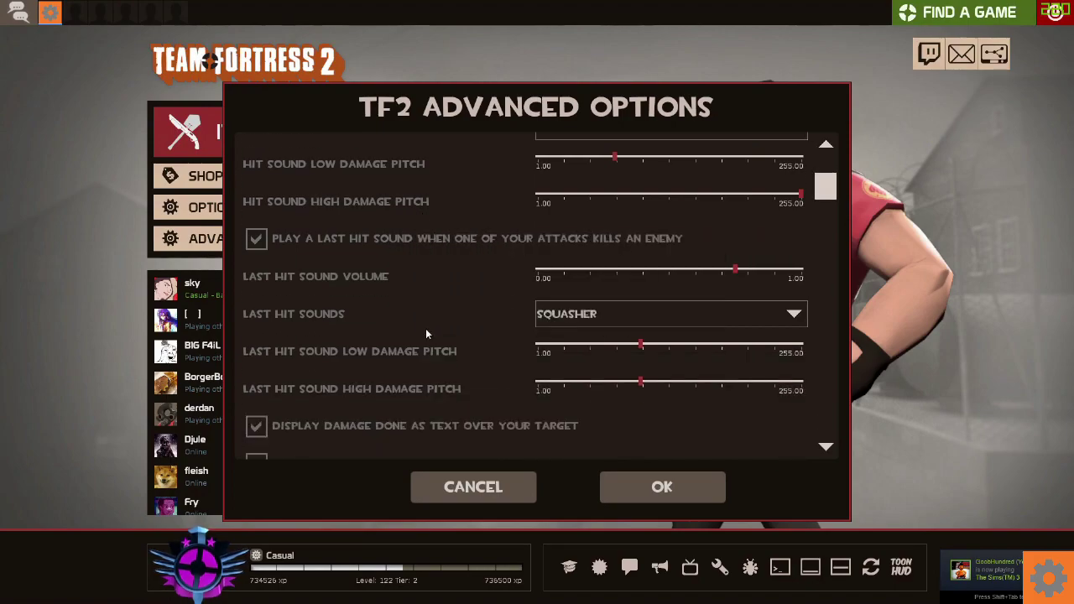
pyautogui.scroll(-5, 424, 327)
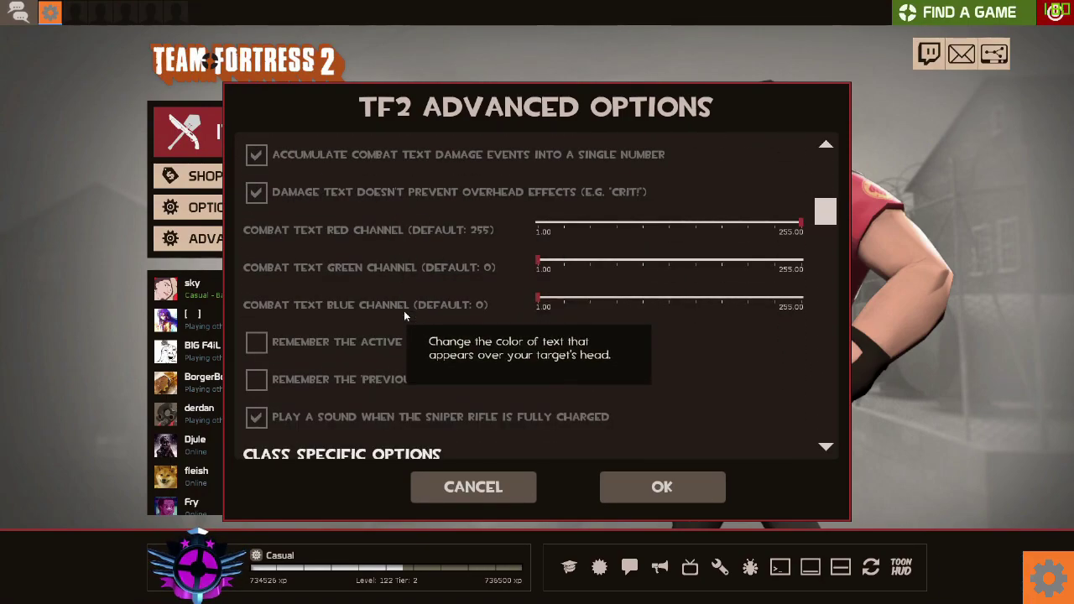
pyautogui.scroll(3, 407, 300)
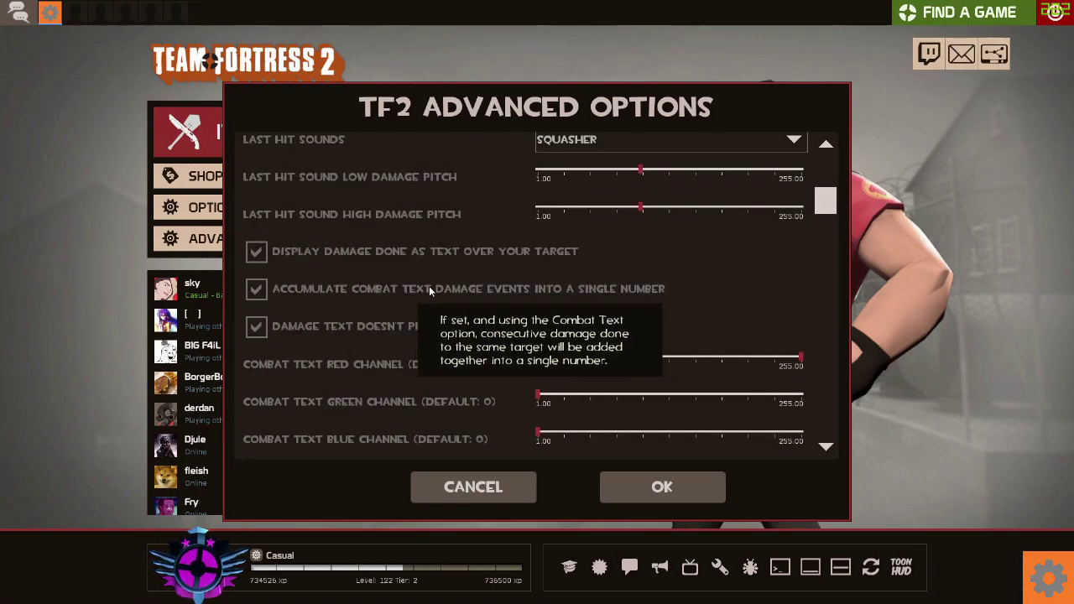
pyautogui.scroll(-2, 429, 290)
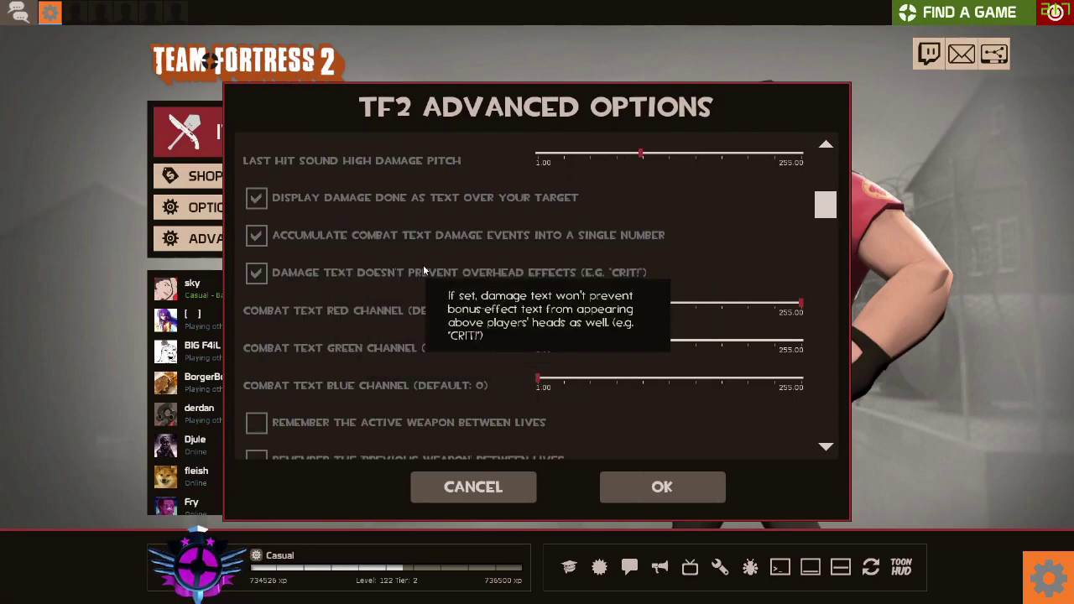
# Step: Examine the class-specific and HUD options, including minimal HUD, glow effects, viewmodel field of view, Pyrovision and scoreboard settings
pyautogui.scroll(-12, 424, 269)
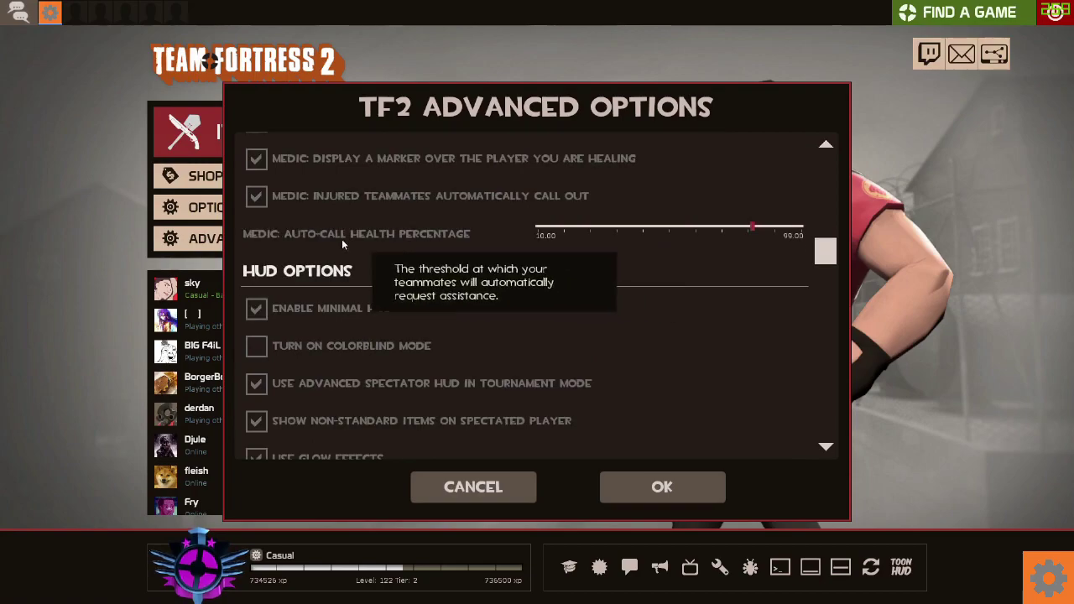
pyautogui.scroll(-4, 343, 244)
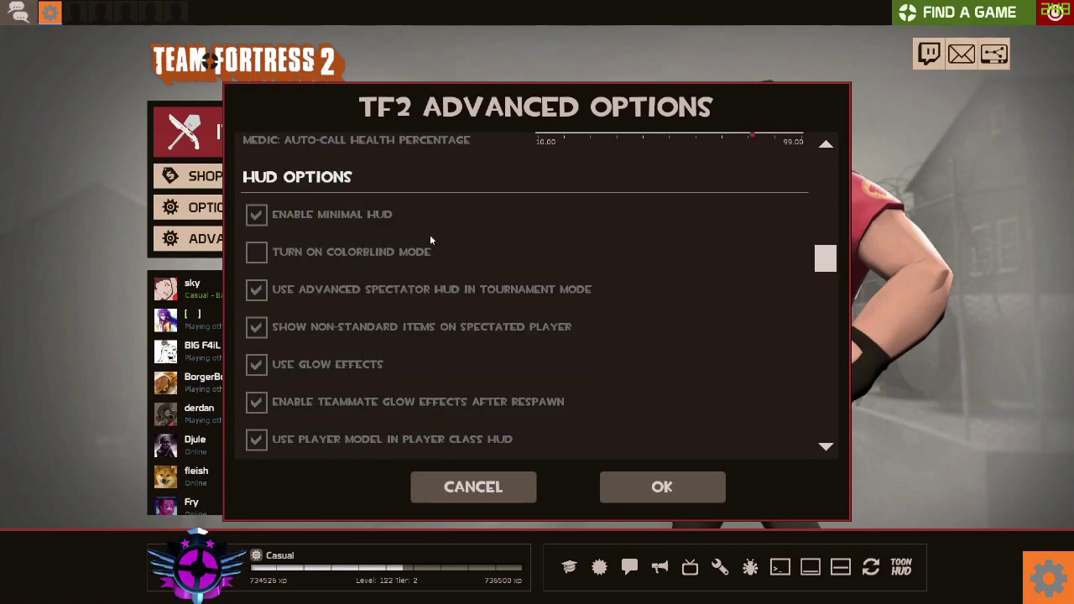
pyautogui.scroll(-3, 336, 243)
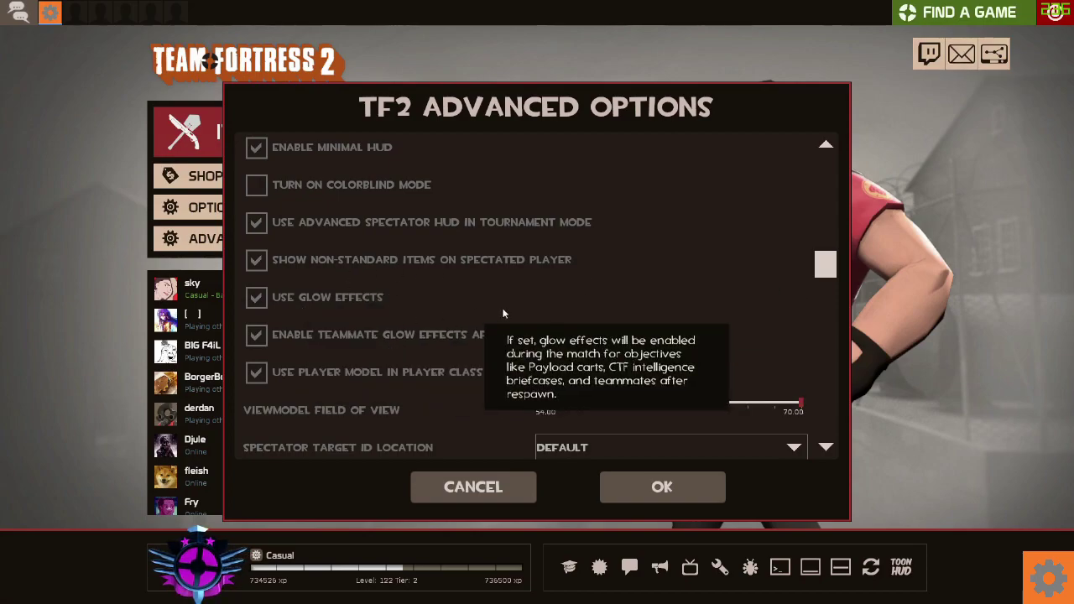
pyautogui.scroll(-1, 504, 313)
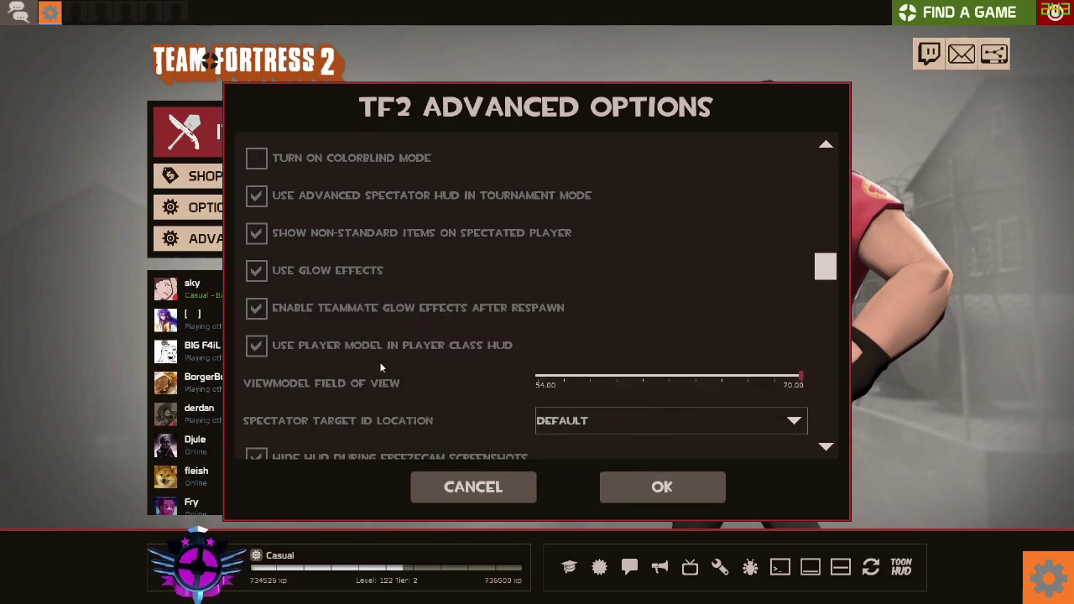
pyautogui.scroll(-5, 380, 367)
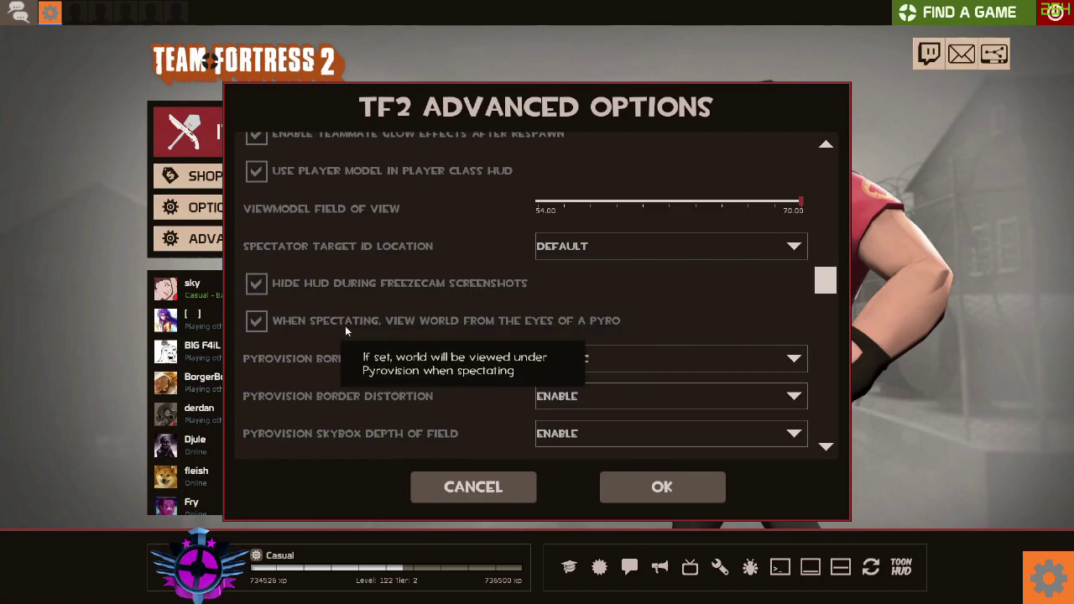
pyautogui.scroll(-8, 345, 330)
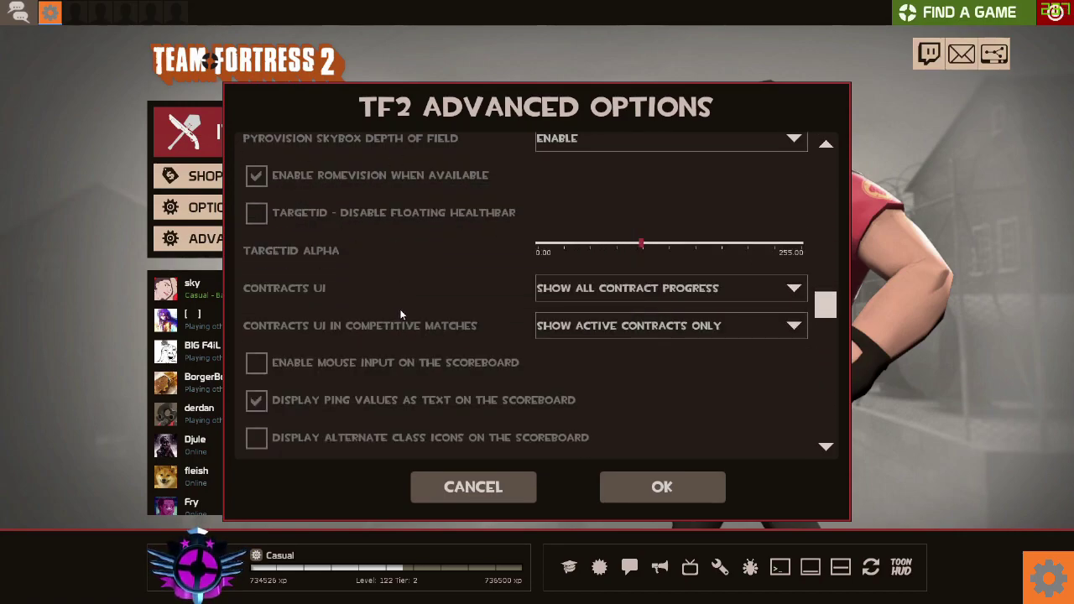
pyautogui.scroll(-2, 407, 317)
pyautogui.scroll(-6, 453, 336)
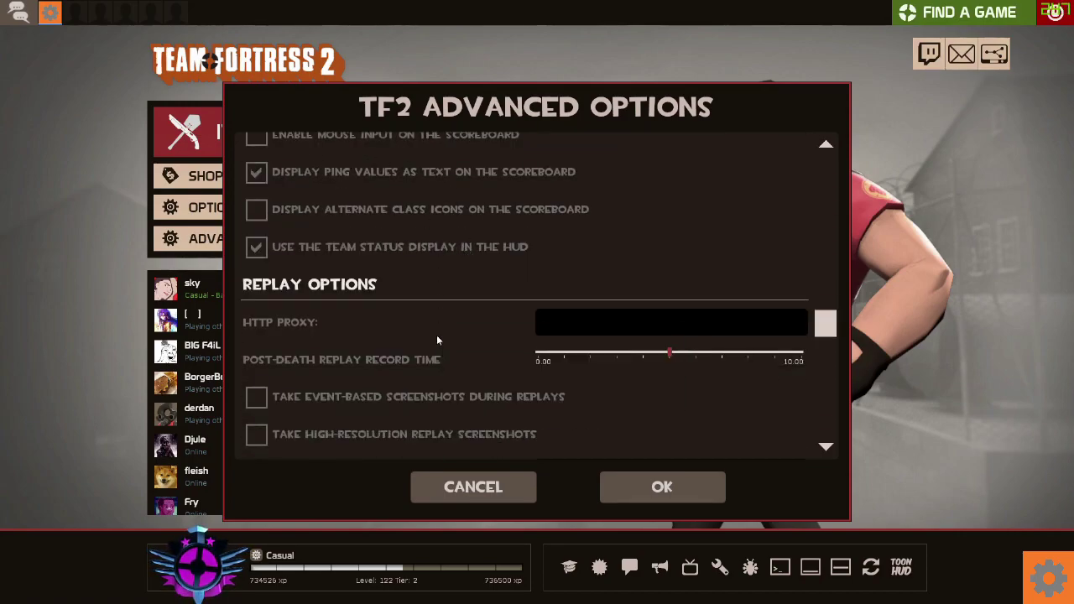
# Step: Examine the performance and miscellaneous options, including the multiplayer decal limit and sprays, and leave the advanced options without saving
pyautogui.scroll(-9, 456, 328)
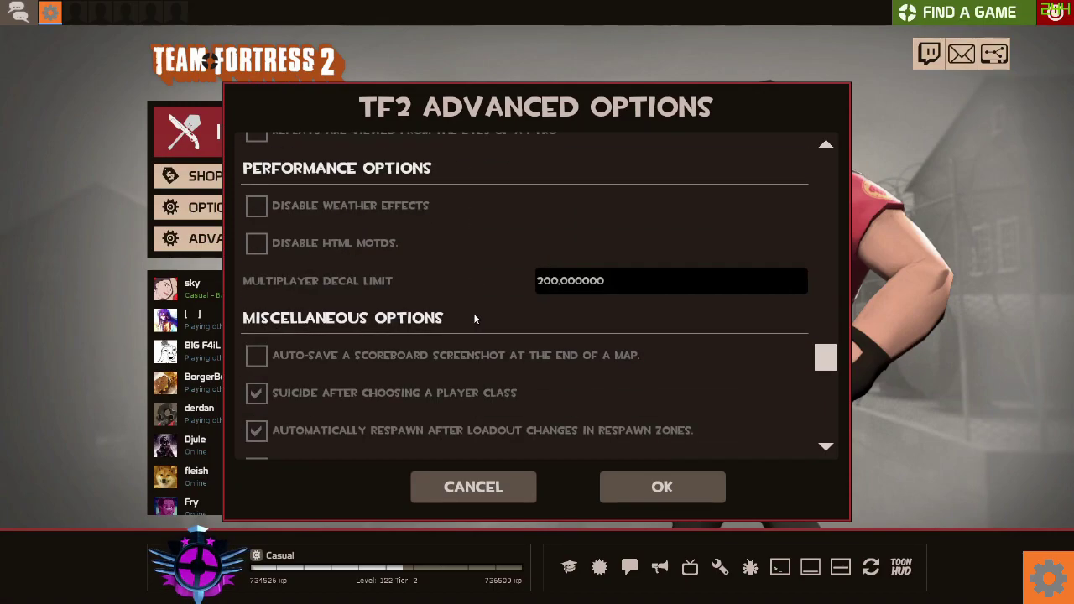
pyautogui.scroll(1, 474, 314)
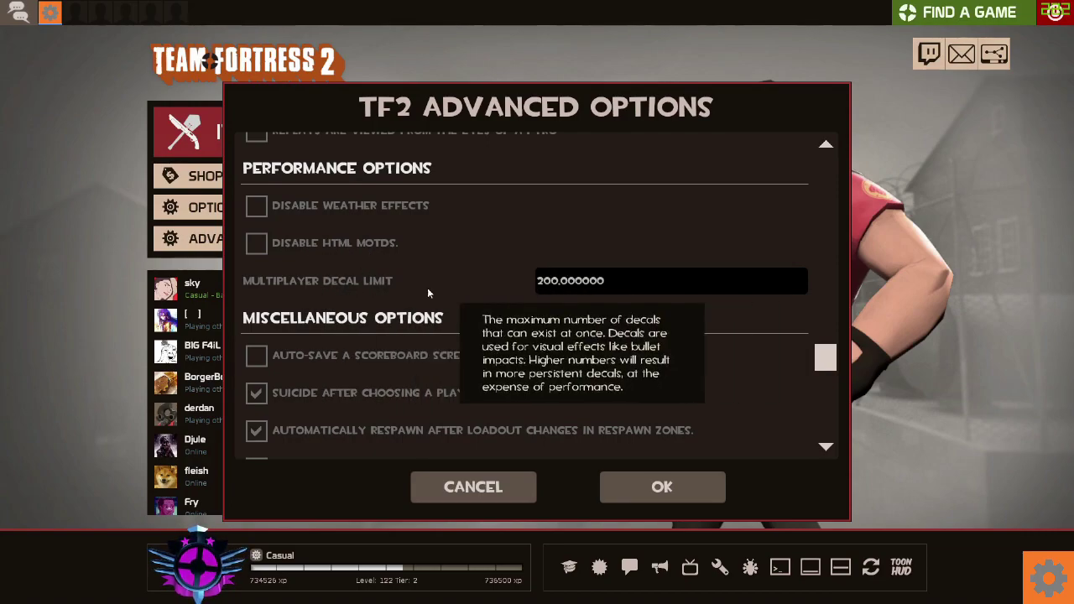
pyautogui.scroll(-3, 452, 279)
pyautogui.scroll(-5, 428, 260)
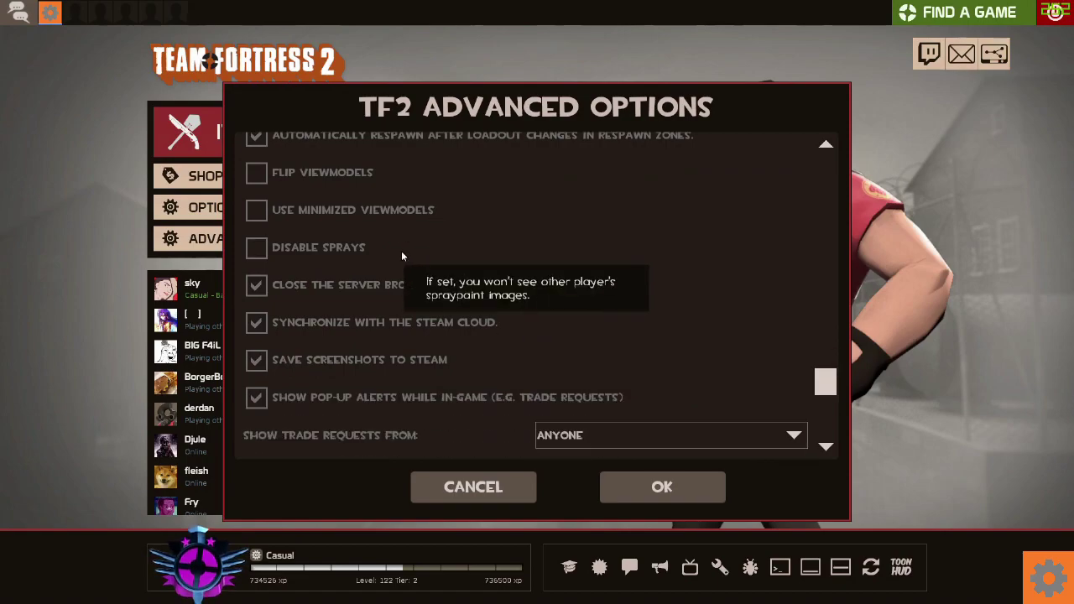
pyautogui.scroll(-3, 395, 247)
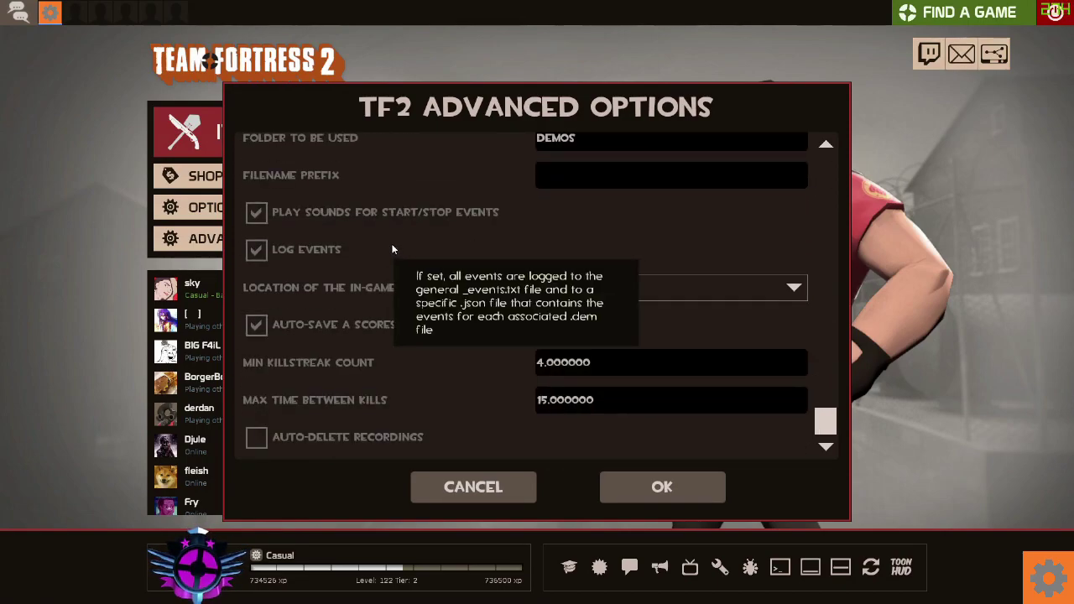
pyautogui.click(478, 485)
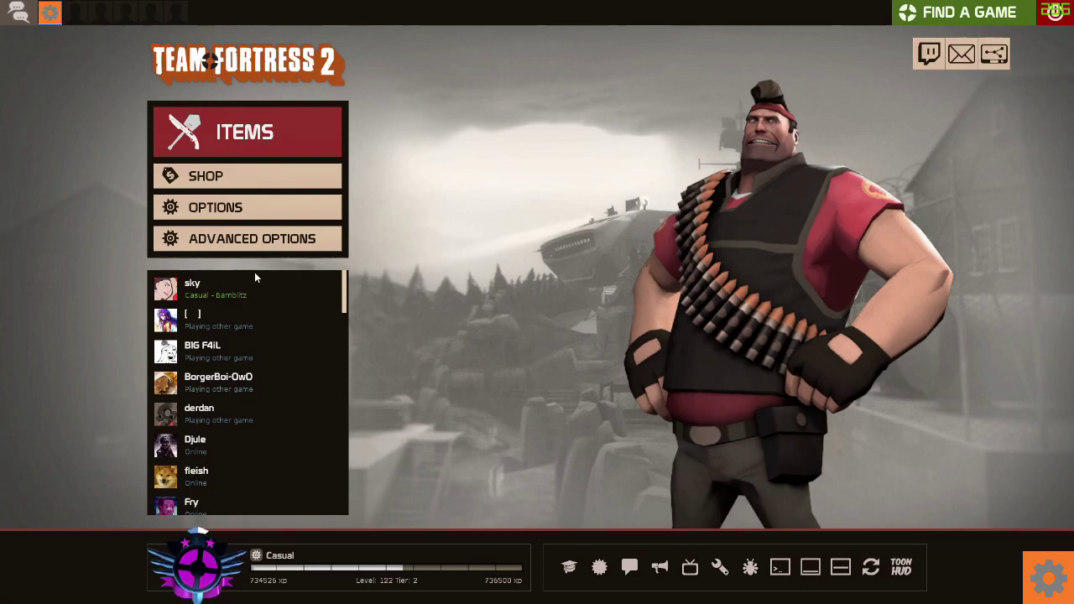
# Step: Browse the backpack's item pages, including pages 2, 3, 7, 11 and 1, and return to the main menu
pyautogui.click(248, 146)
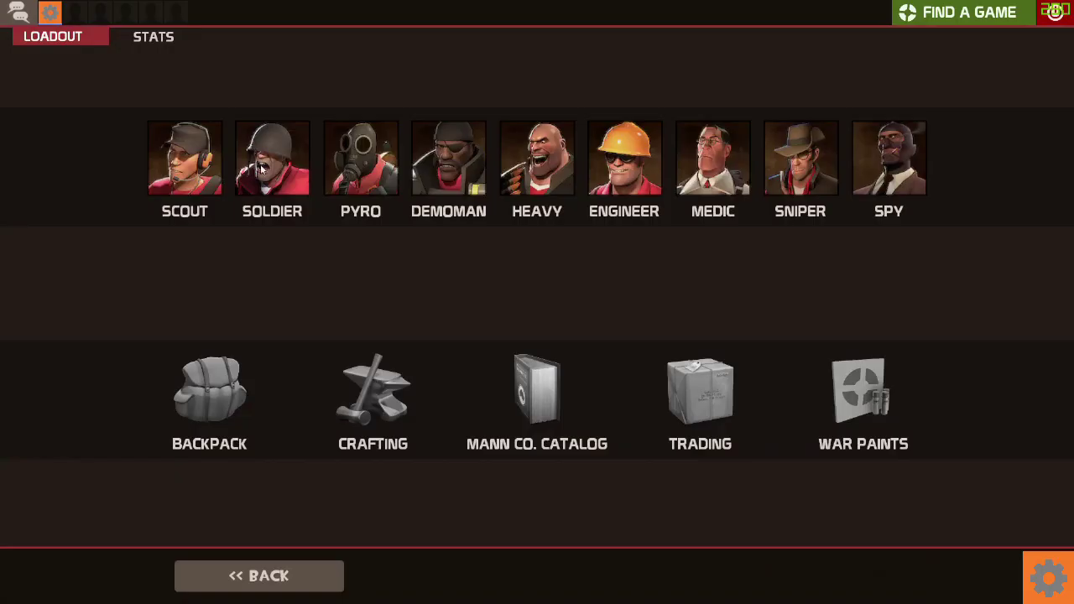
pyautogui.click(209, 394)
pyautogui.click(225, 474)
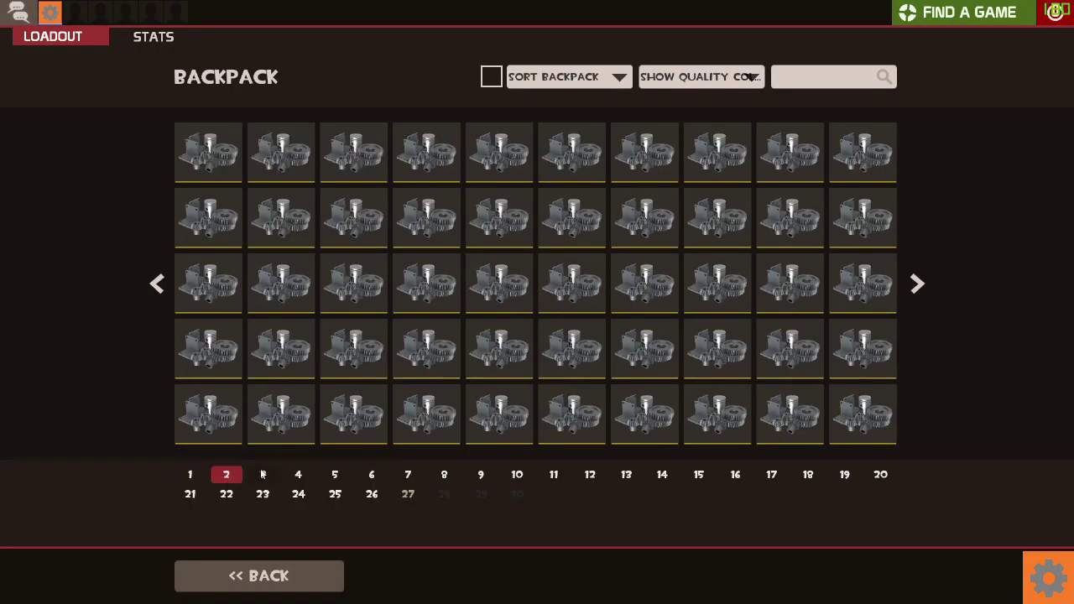
pyautogui.click(262, 474)
pyautogui.click(372, 475)
pyautogui.click(407, 475)
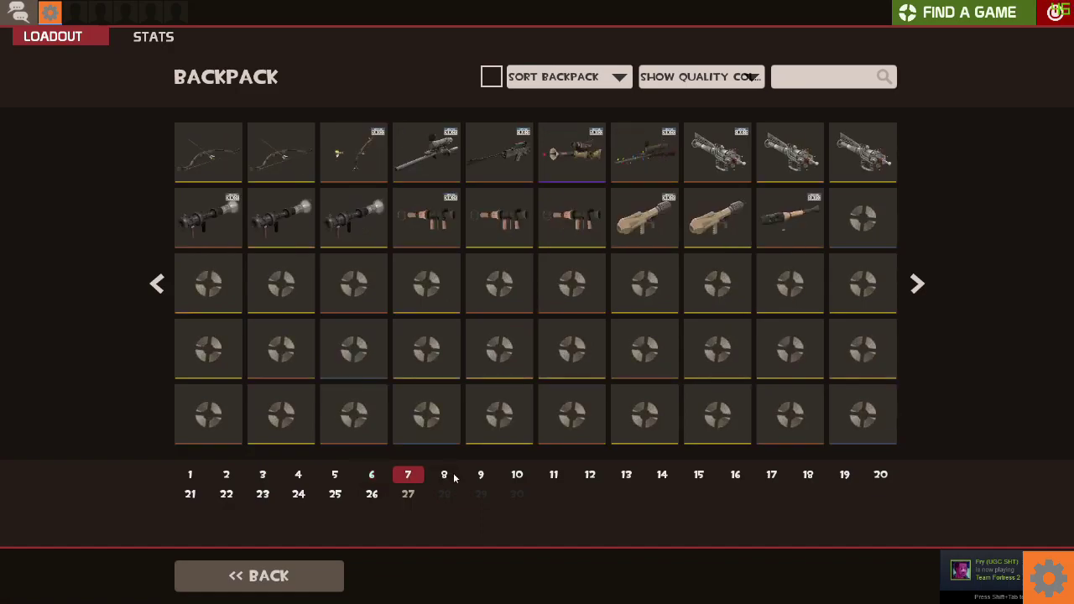
pyautogui.click(443, 475)
pyautogui.click(553, 475)
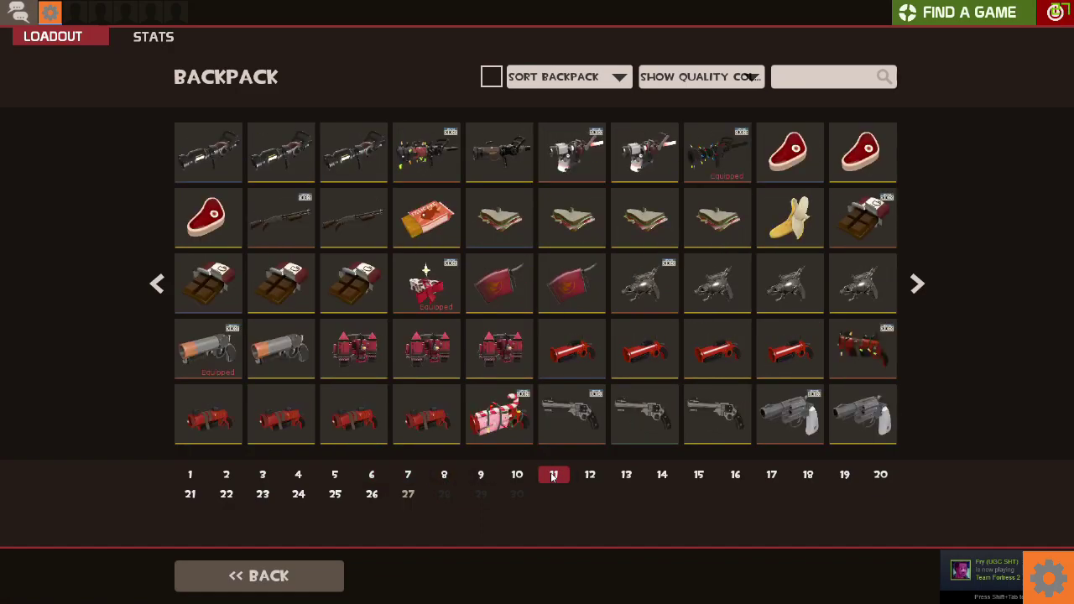
pyautogui.click(482, 474)
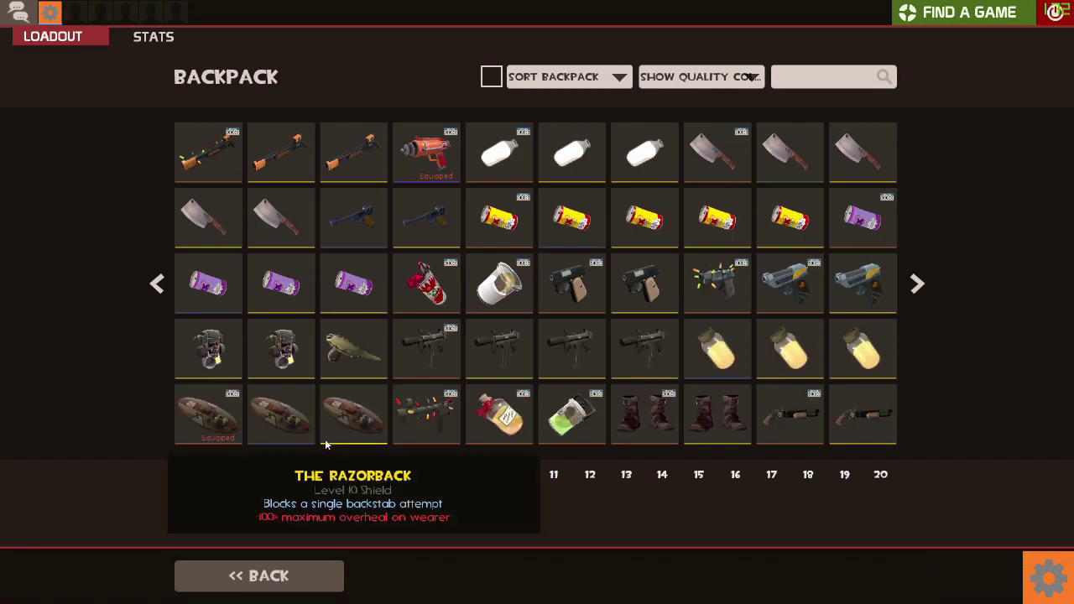
pyautogui.click(182, 477)
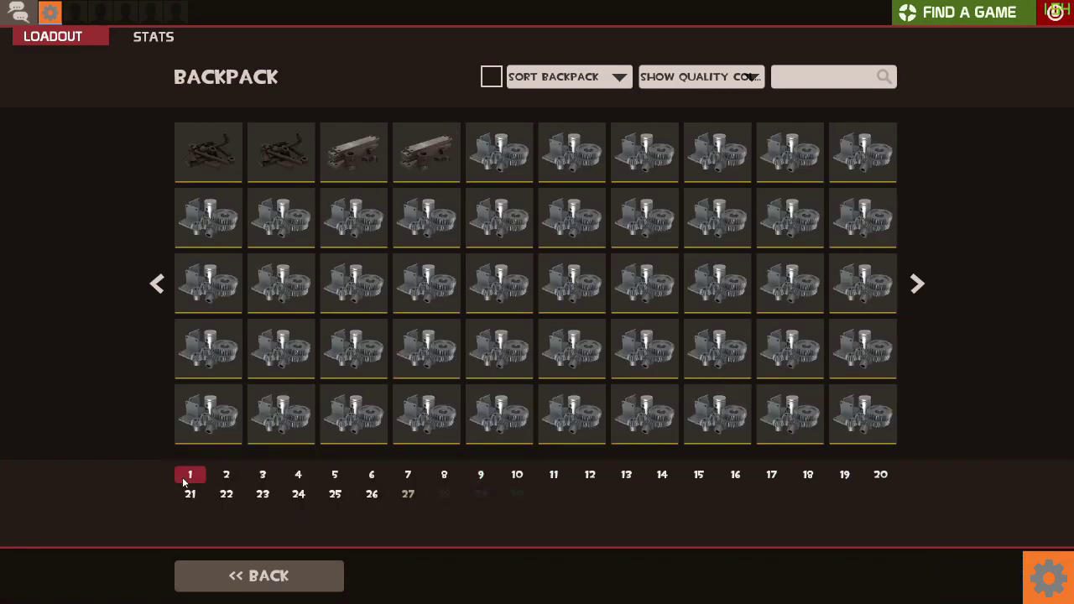
pyautogui.click(258, 576)
pyautogui.press('Escape')
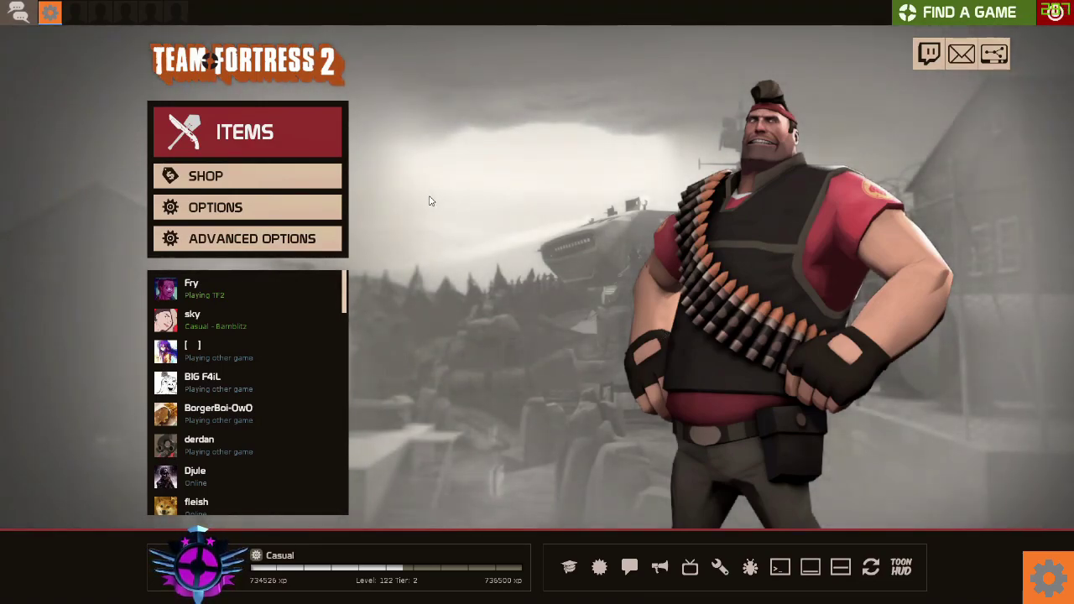
# Step: Paste the graphics config into the developer console again, review its decal and material commands, clear the line, and close the console
pyautogui.press('`')
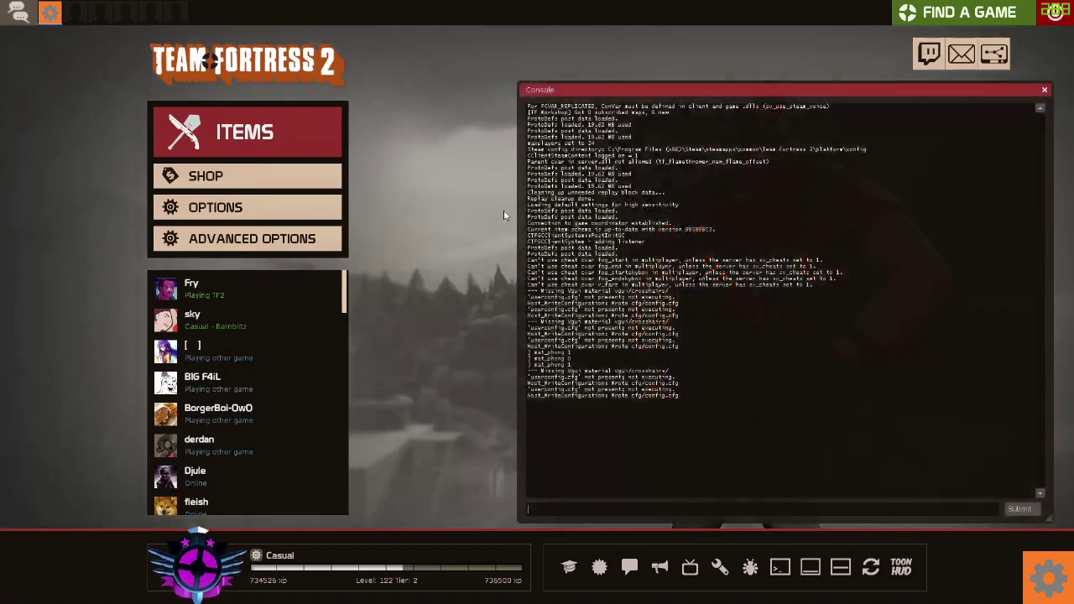
pyautogui.hotkey('ctrl', 'v')
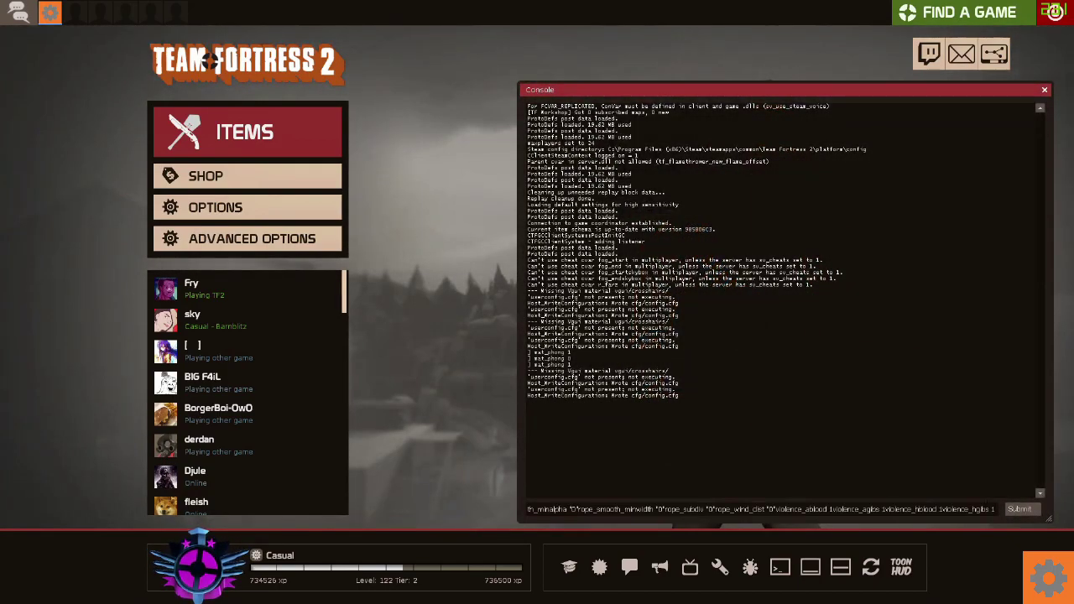
pyautogui.moveTo(995, 508); pyautogui.dragTo(631, 508)
pyautogui.moveTo(554, 508); pyautogui.dragTo(505, 508)
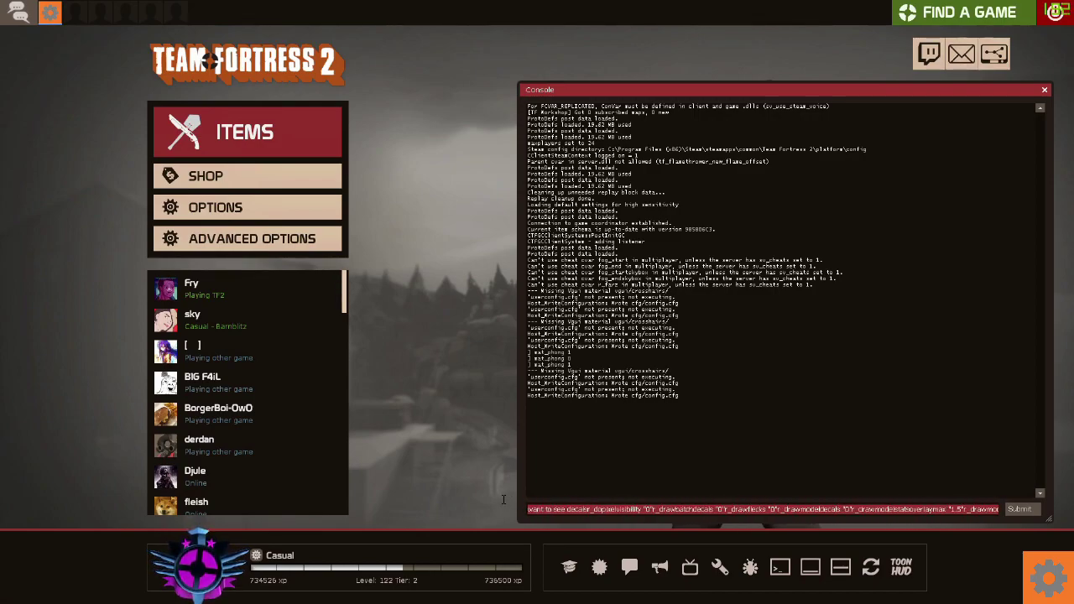
pyautogui.moveTo(499, 487); pyautogui.dragTo(388, 476)
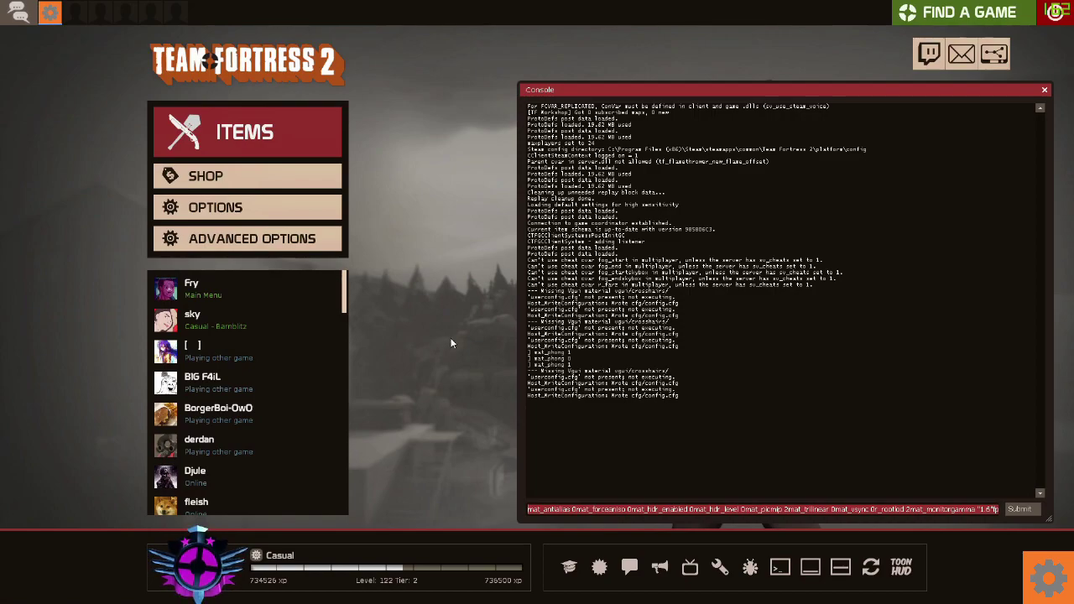
pyautogui.press('BackSpace')
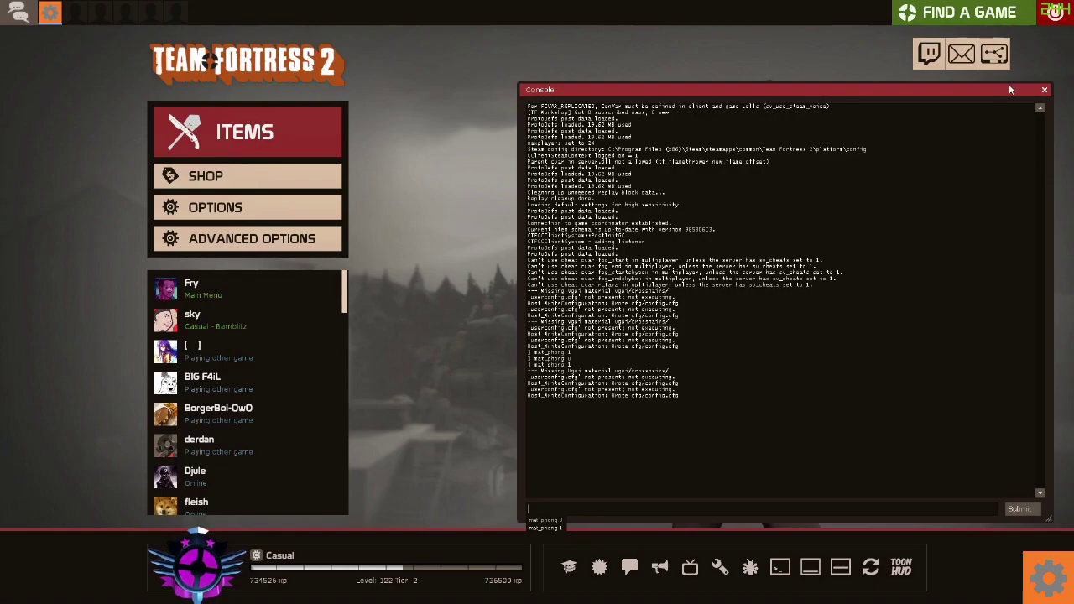
pyautogui.click(1045, 89)
# Step: View pages 23 and 27 of the backpack, inspect the Summer 2019 Cosmetic Case, and return to the main menu
pyautogui.click(238, 133)
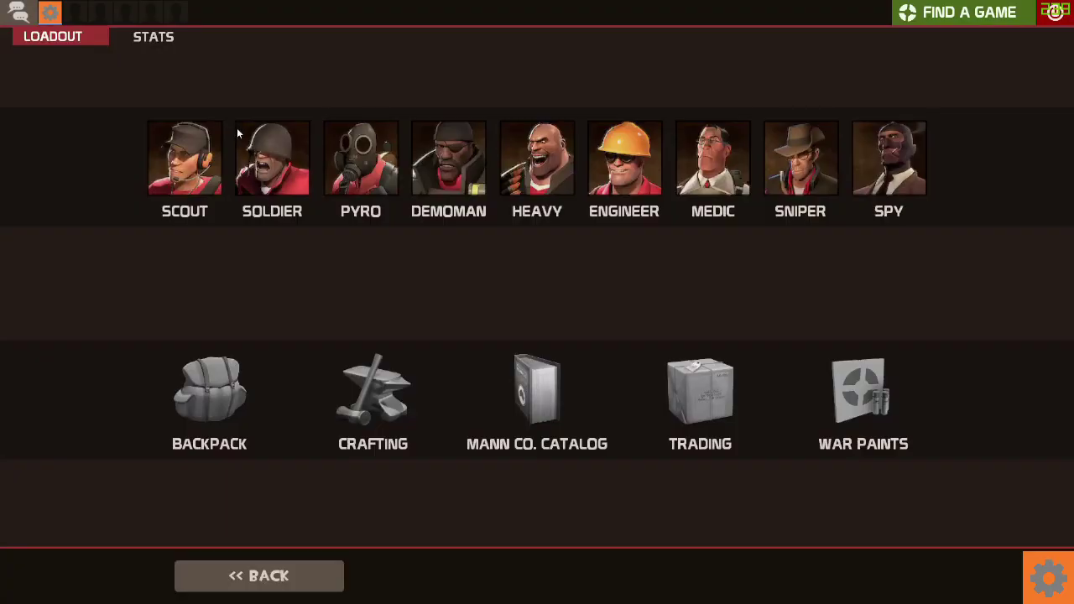
pyautogui.click(207, 373)
pyautogui.click(264, 495)
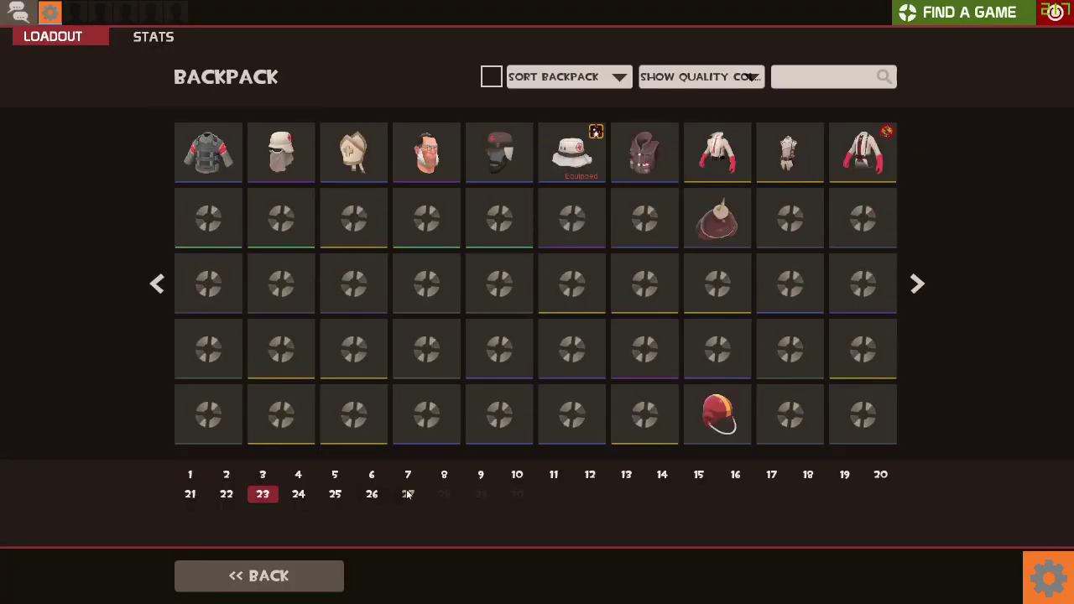
pyautogui.click(414, 495)
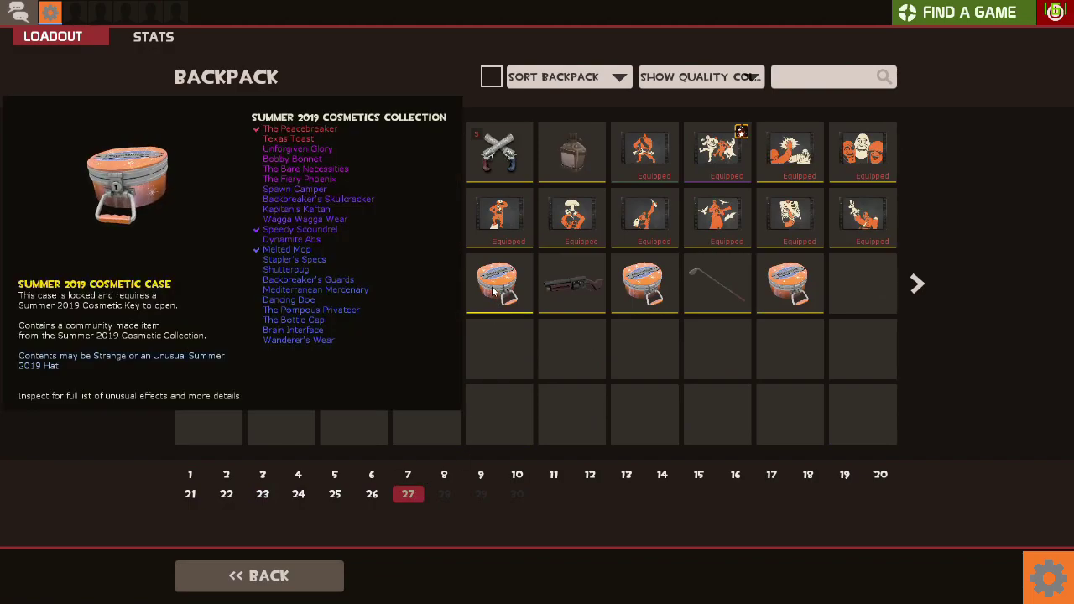
pyautogui.click(326, 564)
pyautogui.click(311, 583)
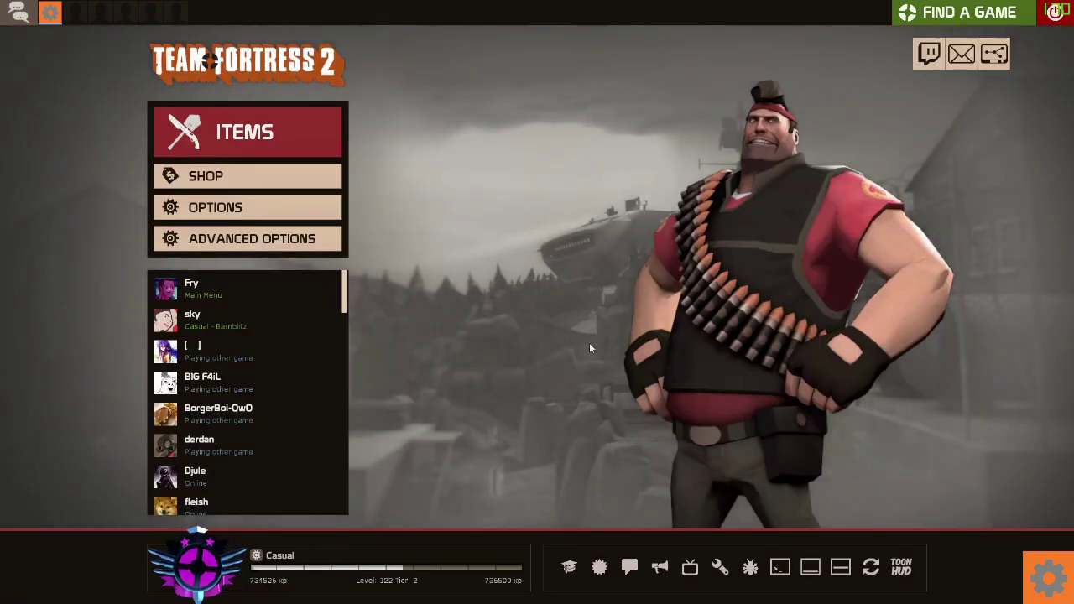